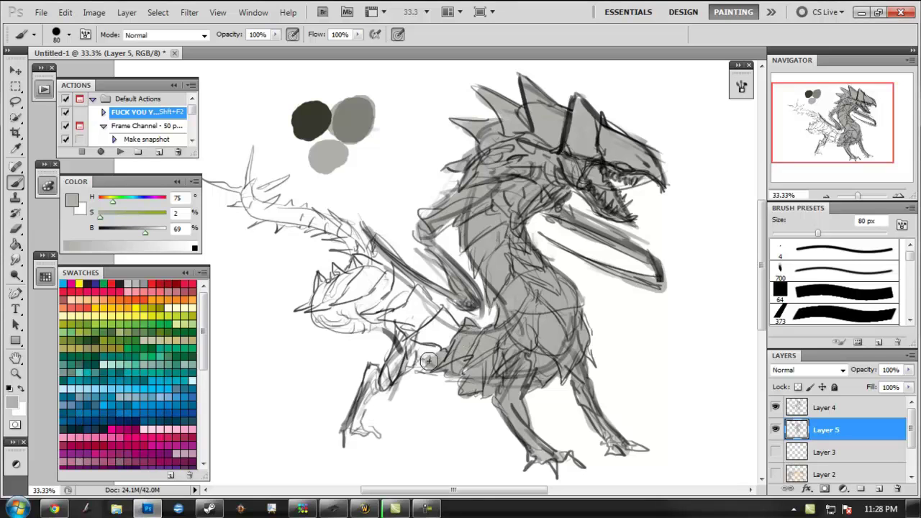
Step: Shade the dragon's lower body, leg and tail grey, then add a new layer for green
mouse_move(317, 317)
mouse_down()
mouse_move(403, 280)
mouse_move(356, 427)
mouse_up()
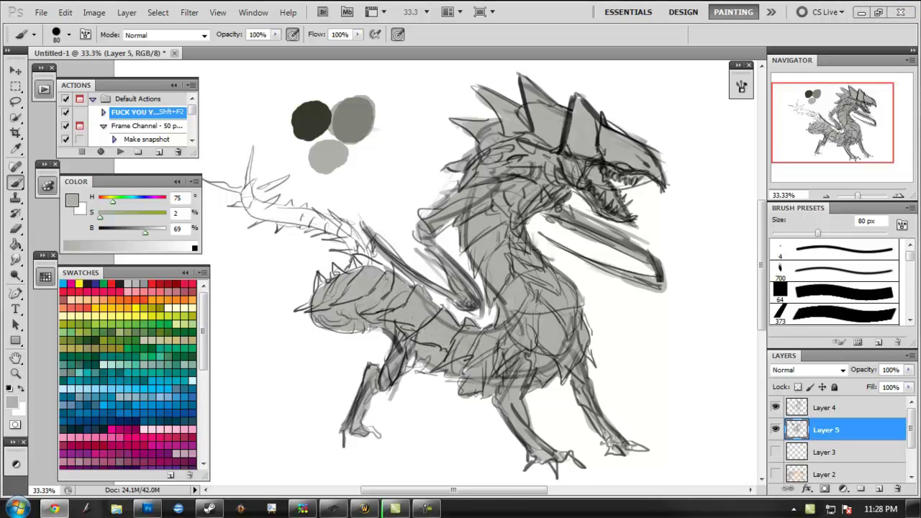
key(bracketleft)
key(bracketleft)
key(bracketleft)
drag(360, 237, 338, 277)
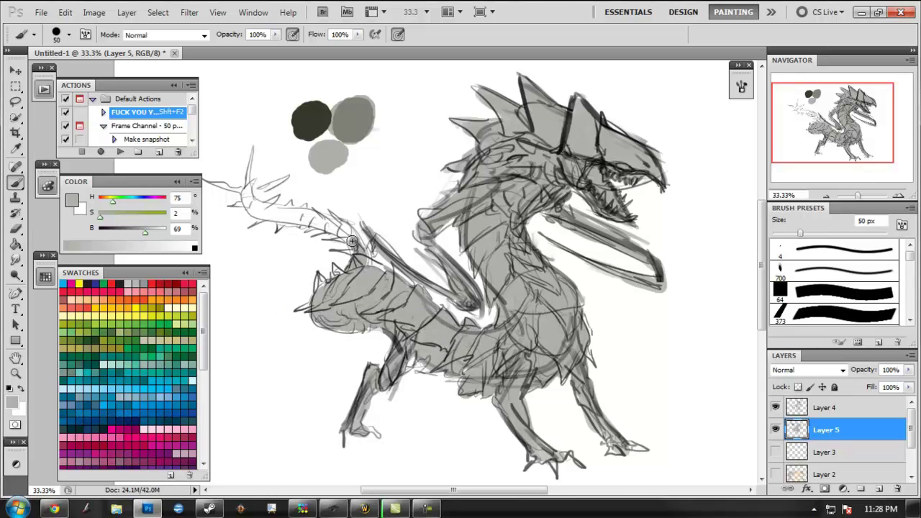
drag(367, 216, 245, 180)
drag(316, 216, 345, 281)
drag(623, 291, 587, 298)
key(shift+F2)
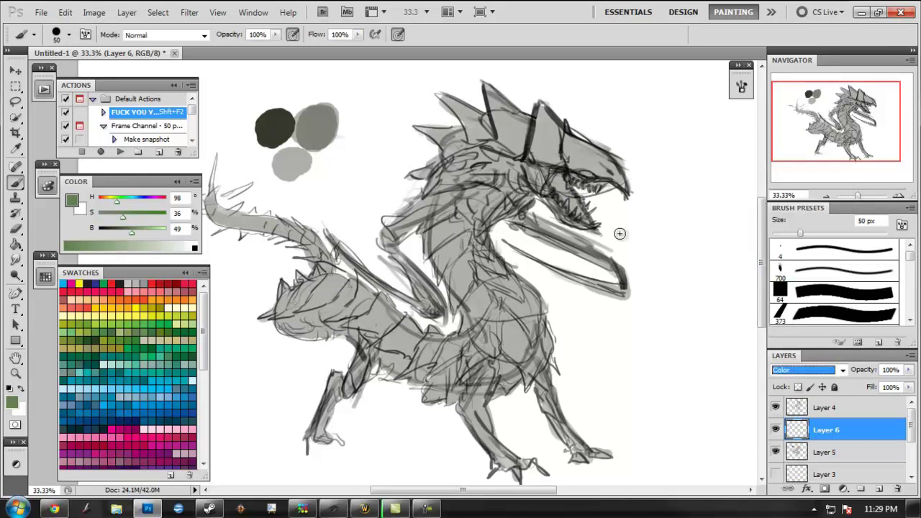
Step: Paint green over the dragon's head and whole body
mouse_move(547, 144)
mouse_down()
mouse_move(600, 177)
mouse_move(565, 294)
mouse_move(256, 261)
mouse_up()
key(alt+shift+o)
drag(237, 209, 331, 417)
Step: On a new shading layer, mark the light source with a yellow sun and arrow
key(shift+F2)
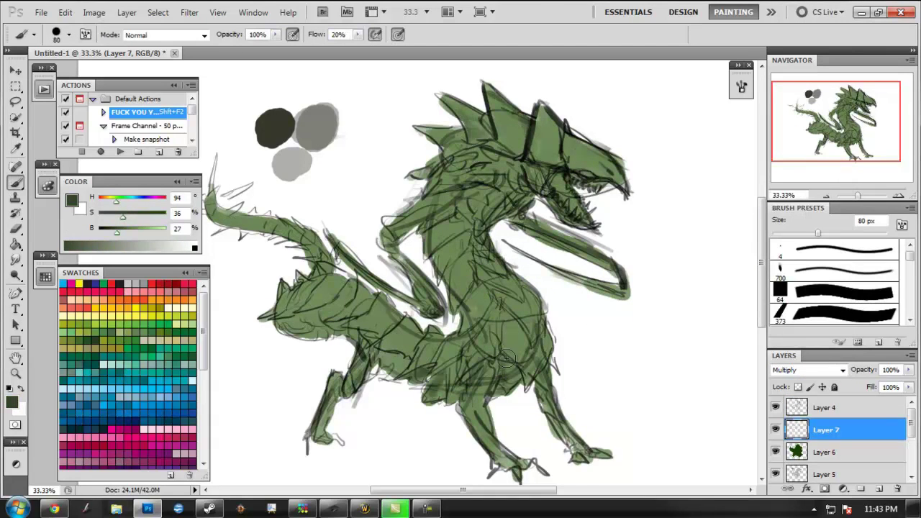
drag(506, 358, 456, 379)
click(683, 96)
drag(647, 115, 622, 135)
Step: Shade the body, neck, arm, chest and front leg in darker green
key(bracketleft)
key(bracketleft)
key(bracketleft)
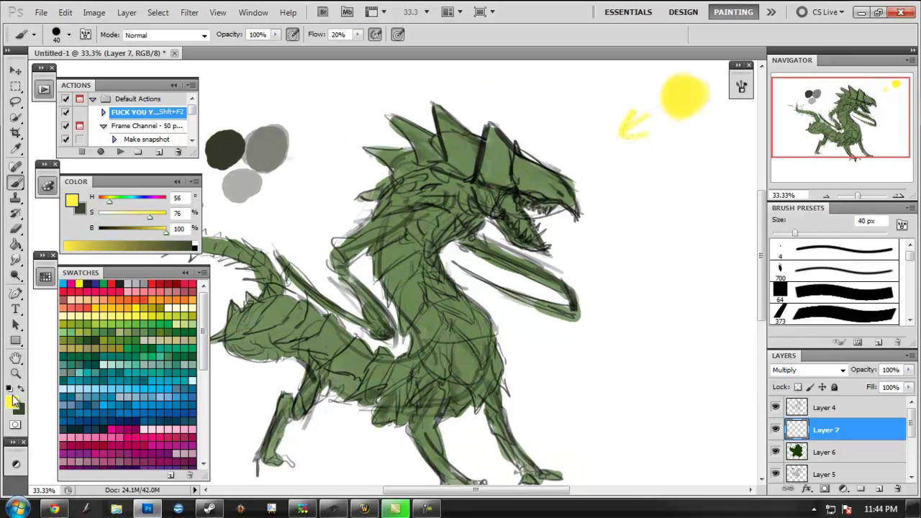
alt+click(486, 153)
drag(416, 320, 345, 180)
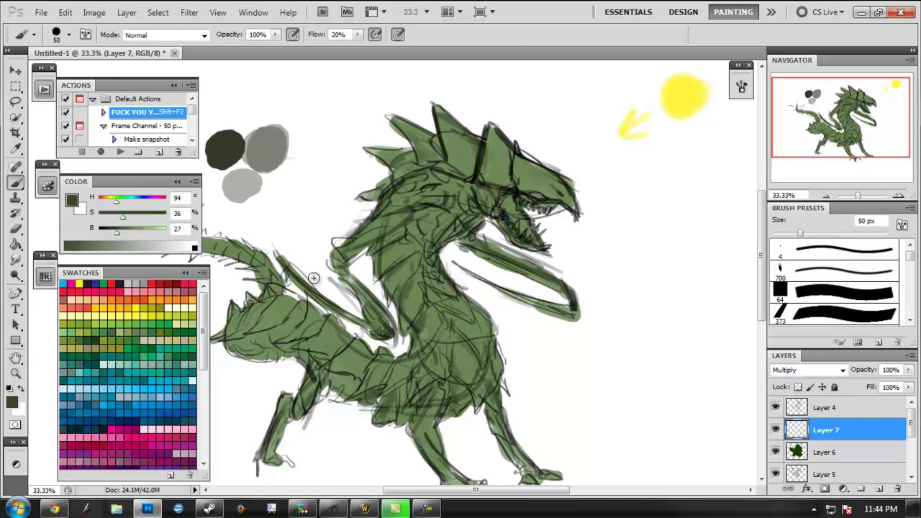
key(bracketright)
key(bracketright)
key(bracketright)
drag(504, 302, 586, 273)
drag(431, 295, 503, 187)
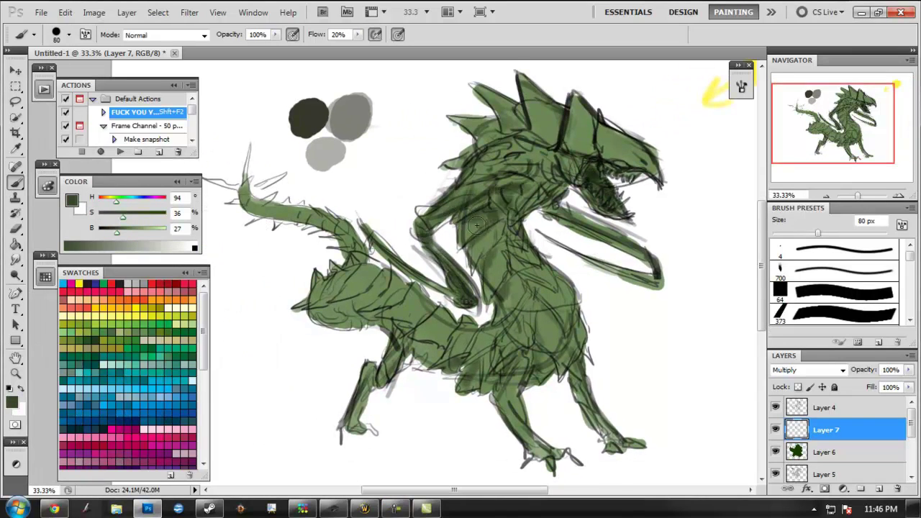
mouse_move(460, 237)
mouse_down()
mouse_move(570, 143)
mouse_move(475, 131)
mouse_up()
mouse_move(338, 288)
mouse_down()
mouse_move(378, 331)
mouse_move(380, 422)
mouse_up()
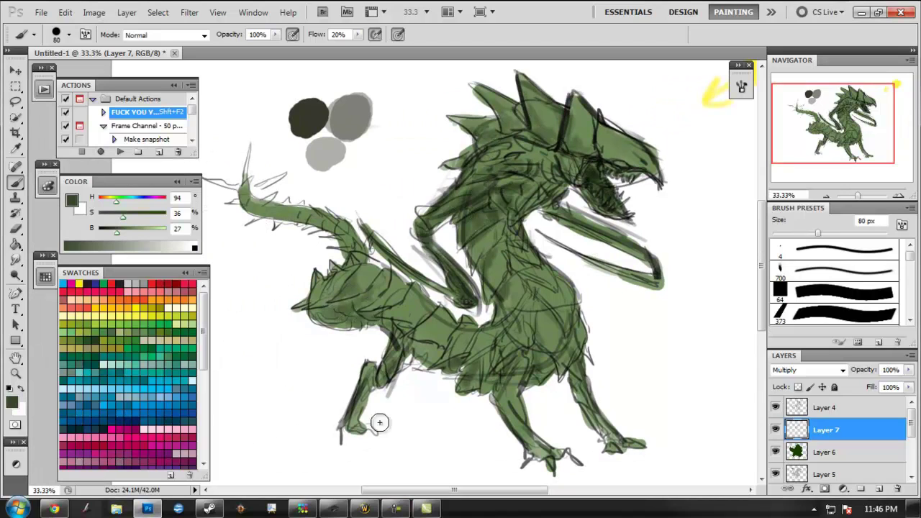
drag(436, 396, 423, 426)
Step: Shade the neck and head dark olive and add a dark stroke near the lower jaw
alt+click(404, 298)
key(alt+bracketright)
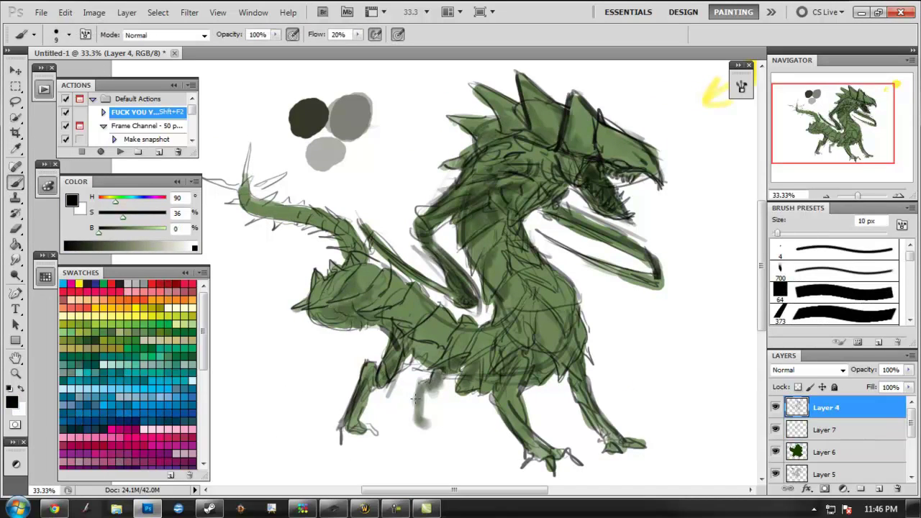
key(bracketright)
key(bracketright)
key(bracketright)
alt+click(430, 201)
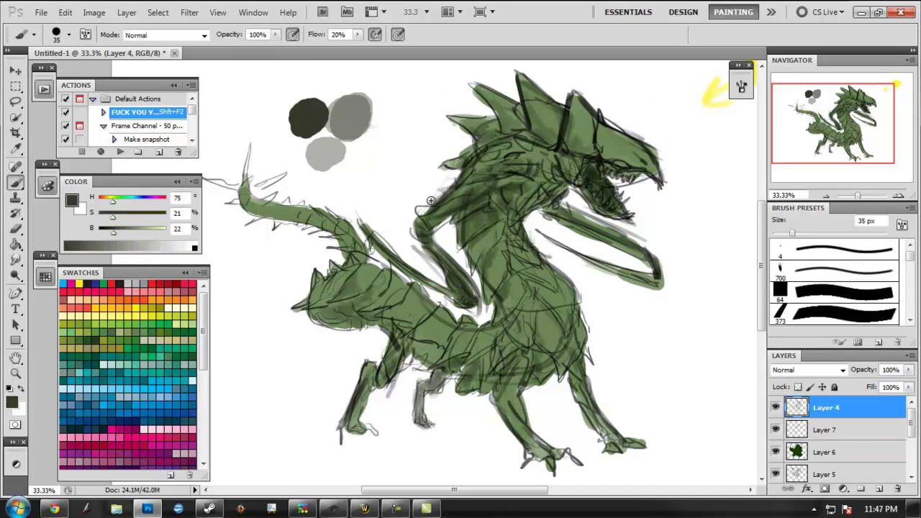
key(alt+bracketleft)
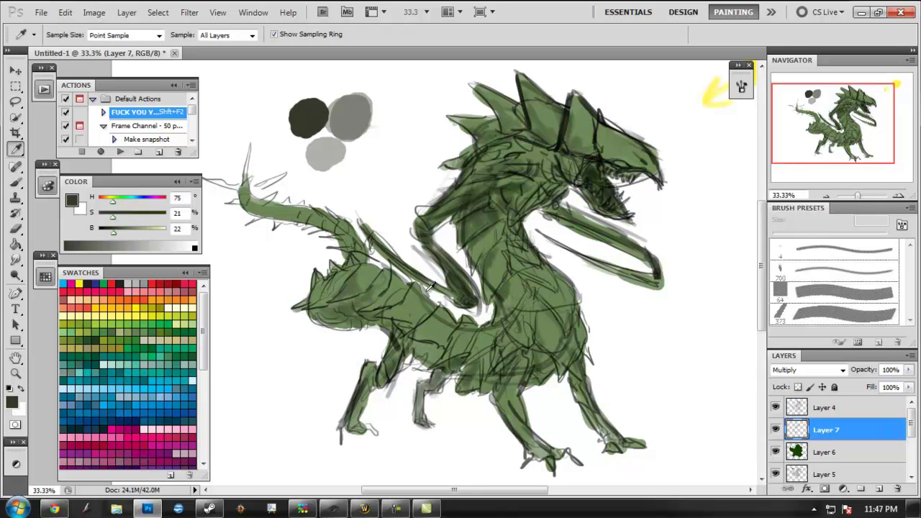
key(bracketright)
key(bracketright)
key(bracketright)
drag(607, 137, 648, 187)
mouse_move(532, 94)
mouse_down()
mouse_move(550, 172)
mouse_move(477, 136)
mouse_move(479, 245)
mouse_move(536, 302)
mouse_move(503, 381)
mouse_move(378, 310)
mouse_move(435, 360)
mouse_move(385, 295)
mouse_move(323, 280)
mouse_move(237, 196)
mouse_up()
key(bracketleft)
key(bracketleft)
key(bracketleft)
drag(644, 256, 544, 240)
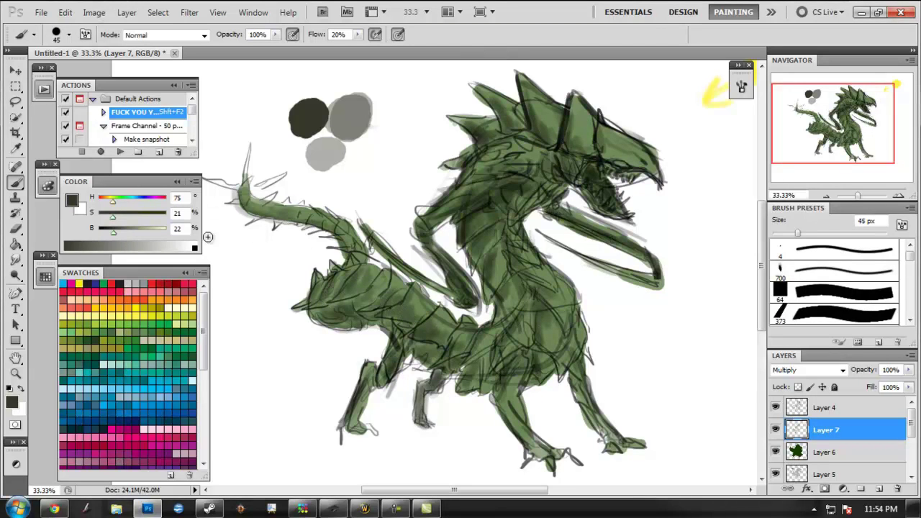
Step: Tint the eye area red and pick a darker red for the mouth
key(alt+bracketleft)
key(e)
key(b)
mouse_move(613, 163)
mouse_down()
mouse_move(623, 165)
mouse_move(617, 206)
mouse_up()
alt+click(594, 173)
key(alt+bracketright)
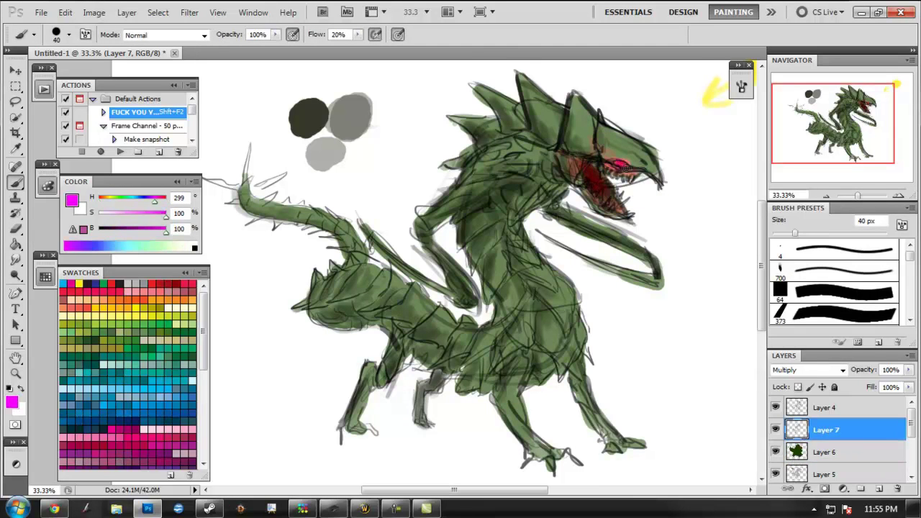
Step: On a new layer, paint a bright blue glow on the dragon's eye
drag(232, 183, 149, 162)
key(ctrl+shift+alt+n)
key(bracketleft)
key(bracketleft)
key(bracketleft)
drag(531, 169, 541, 172)
key(ctrl+plus)
key(ctrl+plus)
key(bracketleft)
key(bracketleft)
key(bracketleft)
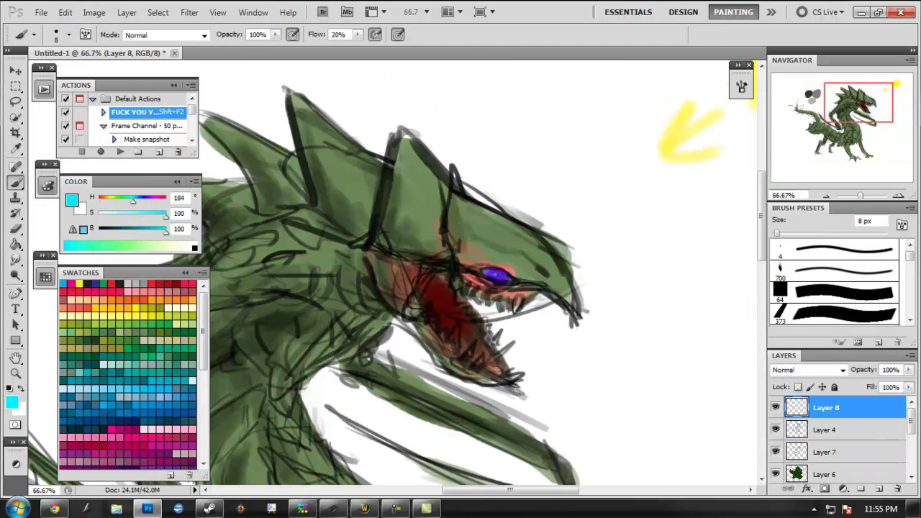
drag(486, 275, 506, 276)
alt+click(496, 275)
Step: Draw black tooth and inner-mouth lines along the lower jaw
key(d)
key(bracketleft)
key(bracketleft)
key(bracketleft)
drag(506, 364, 487, 344)
drag(499, 348, 477, 319)
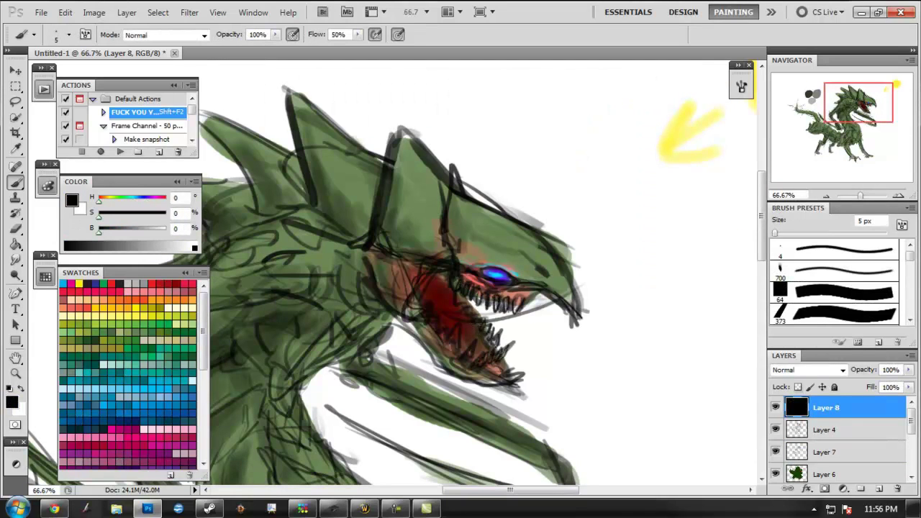
drag(407, 329, 446, 302)
drag(508, 376, 496, 370)
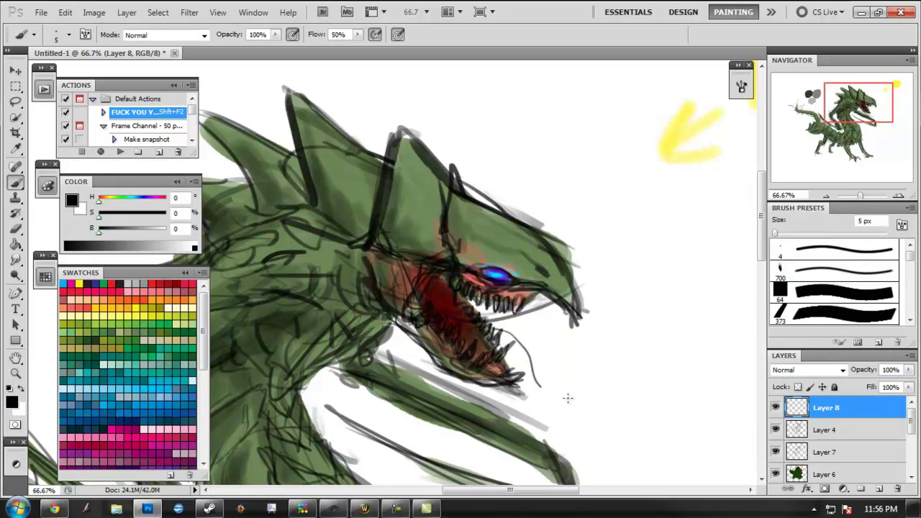
Step: Paint a long red tongue hanging from the mouth and light salmon strokes inside
alt+click(436, 304)
key(bracketright)
key(bracketright)
key(bracketright)
mouse_move(493, 332)
mouse_down()
mouse_move(553, 381)
mouse_move(584, 388)
mouse_up()
key(alt)
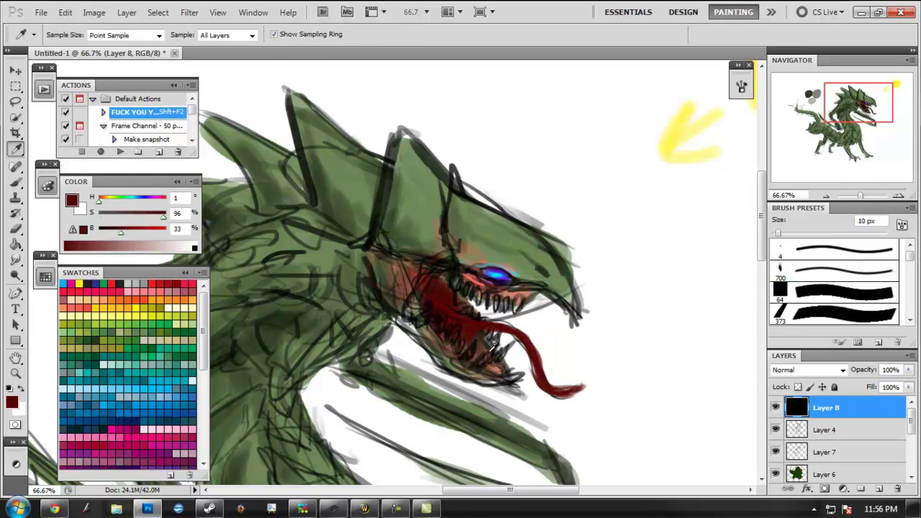
alt+click(493, 347)
drag(431, 277, 417, 302)
Step: Fill the teeth white and check the whole dragon's proportions
alt+click(417, 272)
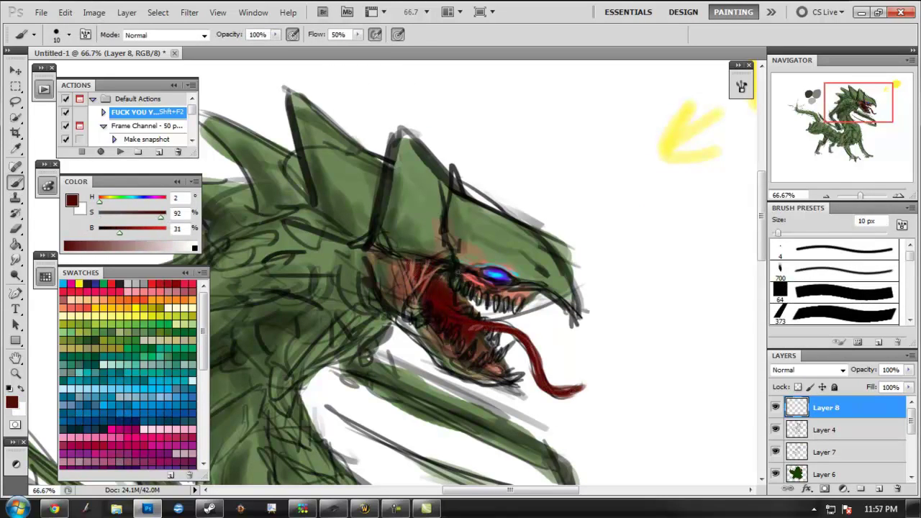
alt+click(494, 304)
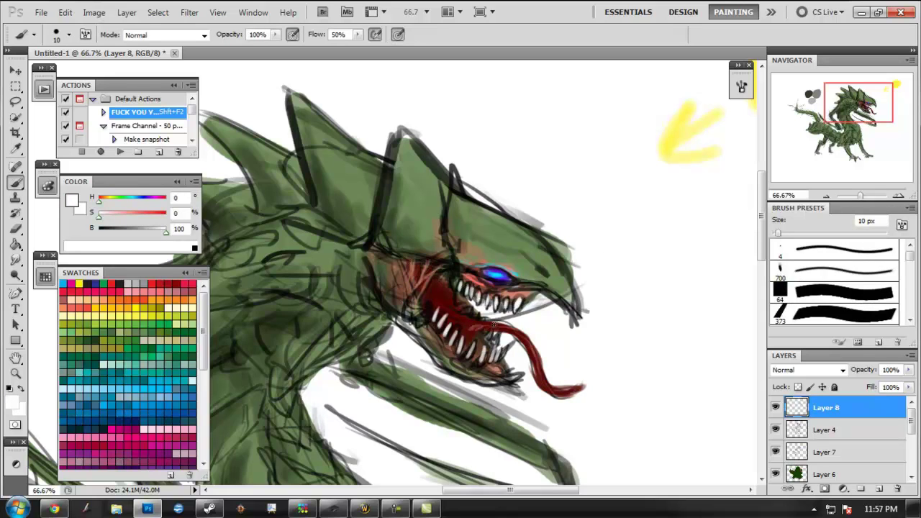
key(ctrl+minus)
key(ctrl+minus)
key(shift+F2)
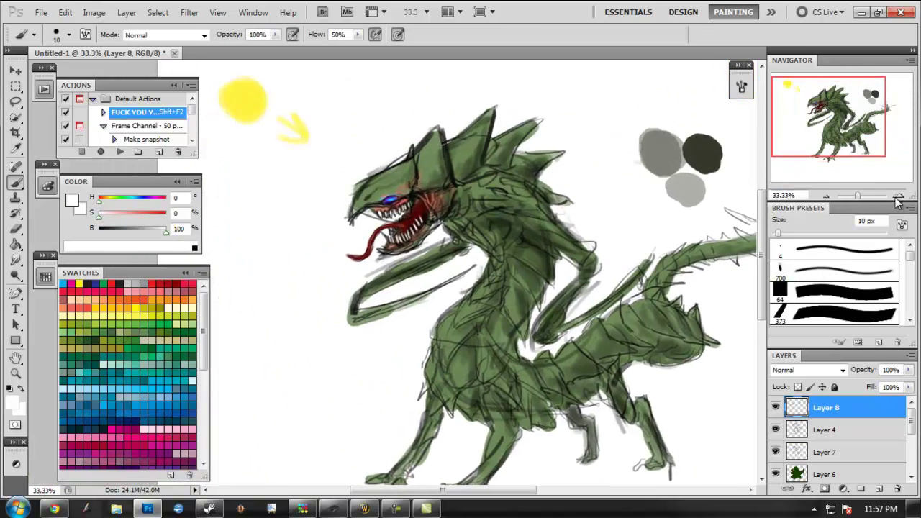
key(ctrl+plus)
Step: Lighten the green tone and darken the tongue's red
drag(135, 229, 159, 229)
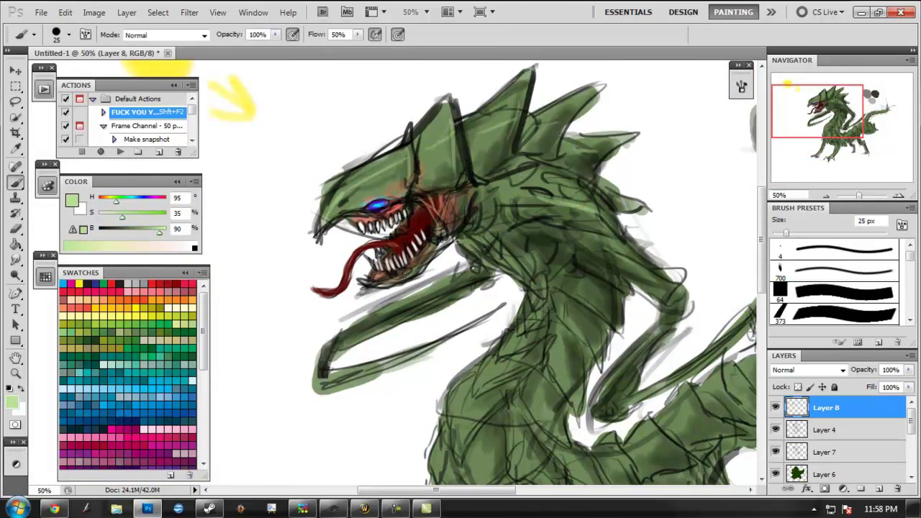
alt+click(391, 216)
key(bracketleft)
key(bracketleft)
key(bracketleft)
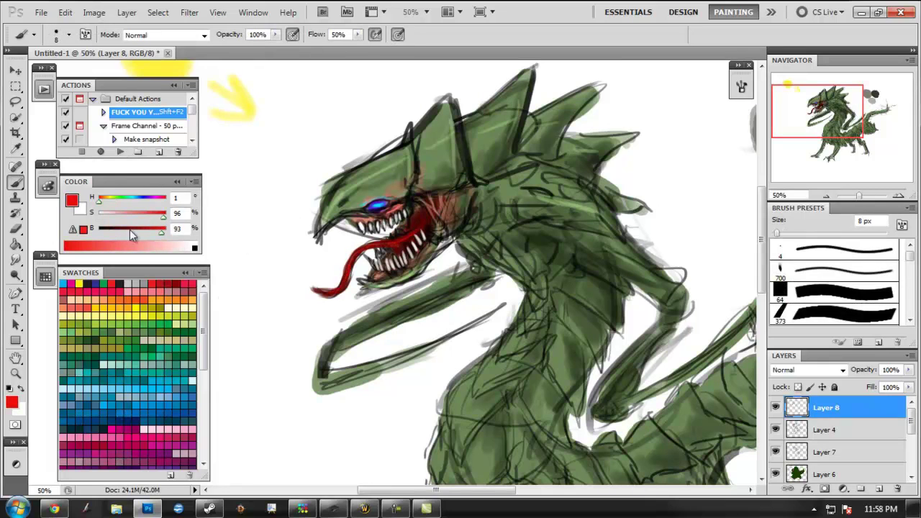
drag(131, 236, 149, 230)
Step: Erase stray dark lines from the upper head on the line art layer
key(e)
click(825, 430)
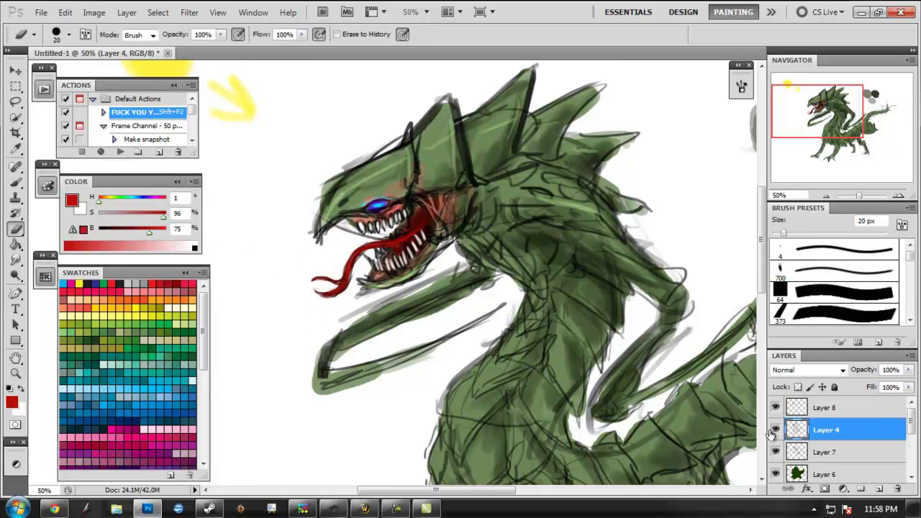
drag(381, 150, 342, 170)
key(alt+bracketleft)
key(alt+bracketleft)
key(alt+bracketleft)
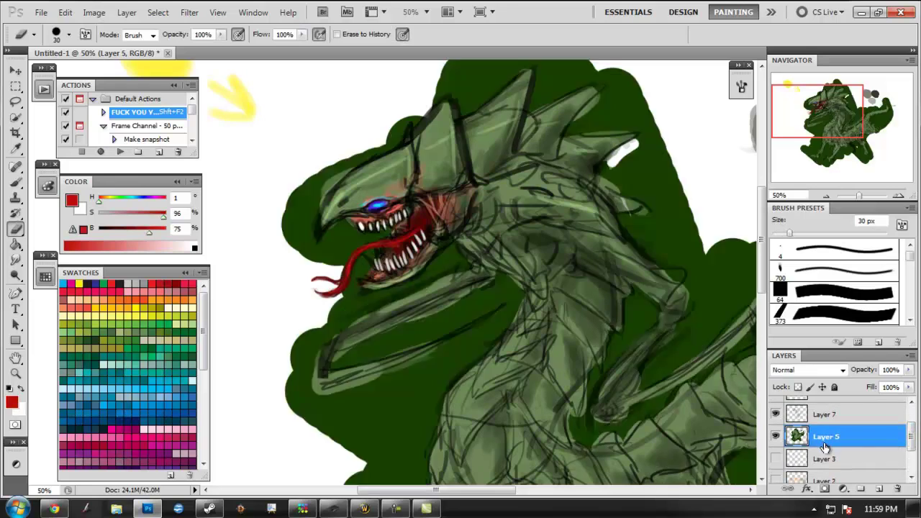
key(bracketright)
scroll(310, 255, up, 2)
Step: Pick a green colour and add a new layer with brush flow at half
key(b)
alt+click(353, 233)
key(alt+bracketright)
key(ctrl+shift+alt+n)
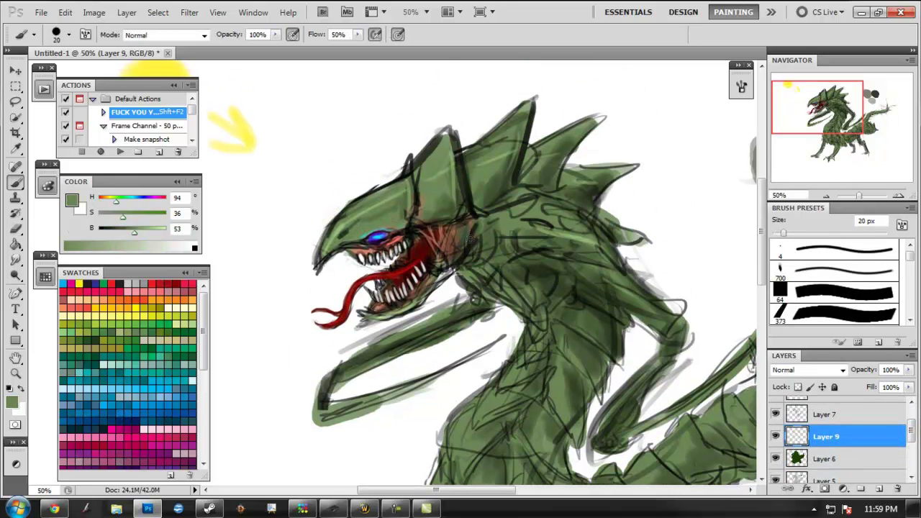
Step: Set the new layer's blend mode to Multiply and pick an orange colour
drag(488, 151, 422, 129)
click(808, 370)
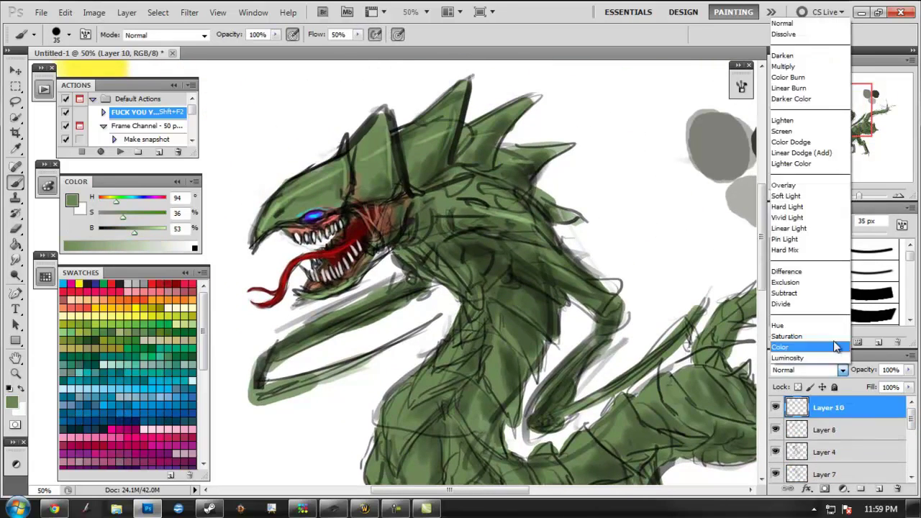
click(784, 53)
click(838, 423)
click(72, 296)
Step: Try an orange stroke on the head crest, undo it and switch to low-flow brown
key(bracketright)
key(bracketright)
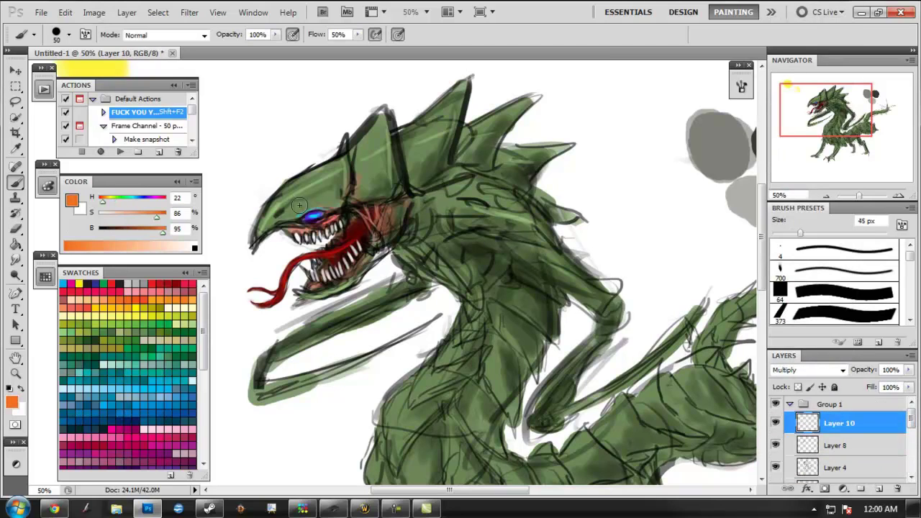
drag(266, 220, 338, 183)
key(ctrl+z)
key(ctrl+z)
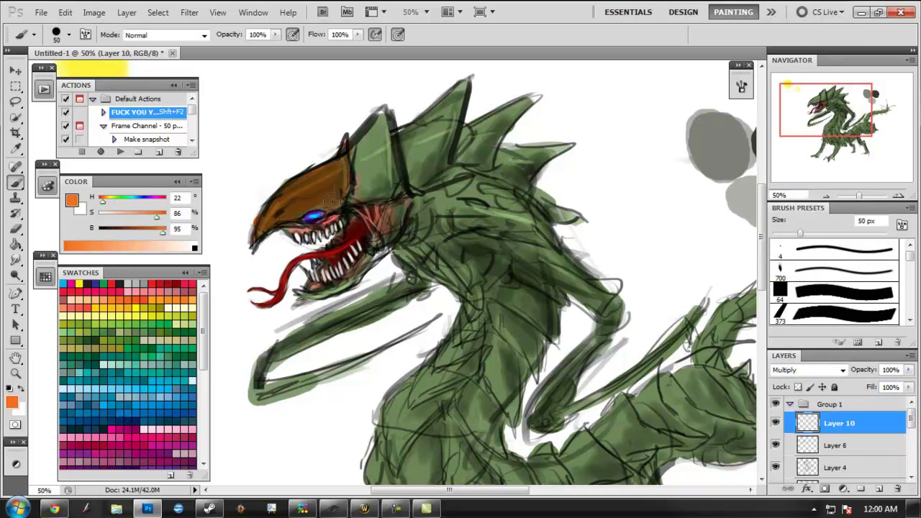
key(ctrl+z)
click(142, 232)
key(ctrl+z)
key(shift+1)
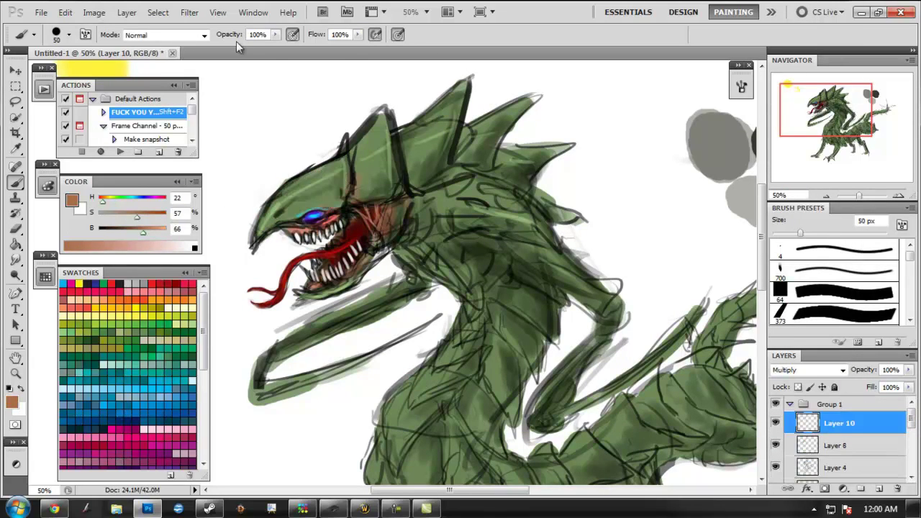
Step: Shade the dragon's head and crest brown
mouse_move(274, 216)
mouse_down()
mouse_move(350, 189)
mouse_move(445, 108)
mouse_move(525, 158)
mouse_up()
drag(503, 180, 482, 141)
drag(316, 165, 266, 115)
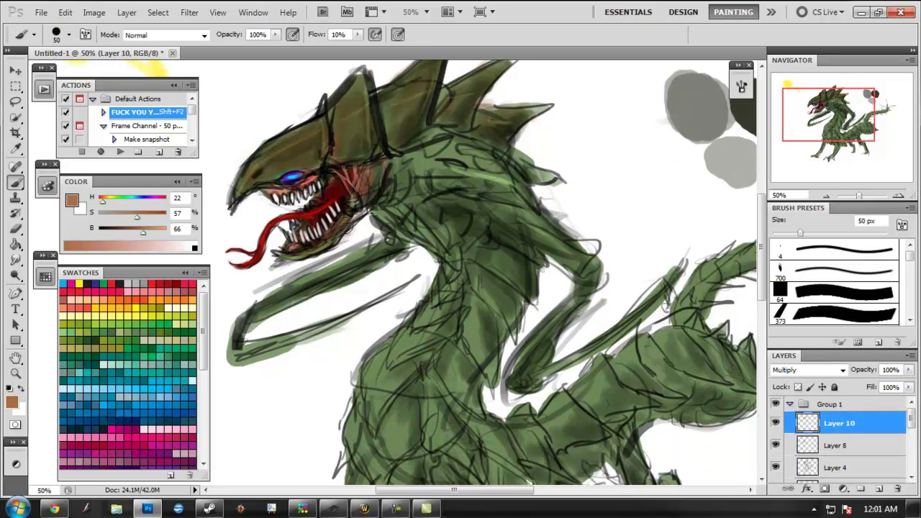
drag(461, 136, 532, 201)
drag(647, 320, 618, 313)
key(bracketright)
key(bracketright)
key(bracketright)
Step: Shade both arms, neck, chest, back, legs and tail brown
drag(647, 248, 496, 360)
drag(389, 262, 215, 338)
drag(403, 209, 439, 316)
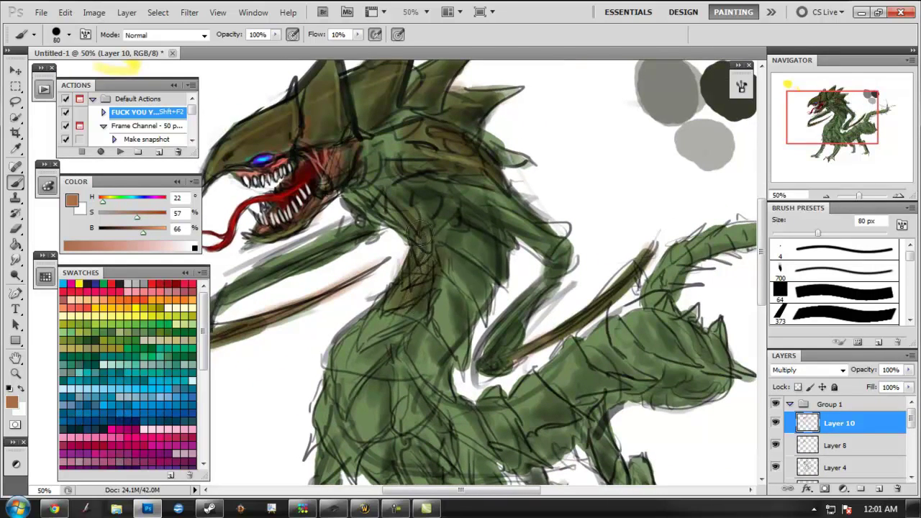
drag(460, 216, 366, 331)
mouse_move(367, 331)
mouse_down()
mouse_move(360, 244)
mouse_move(326, 212)
mouse_up()
drag(633, 216, 460, 316)
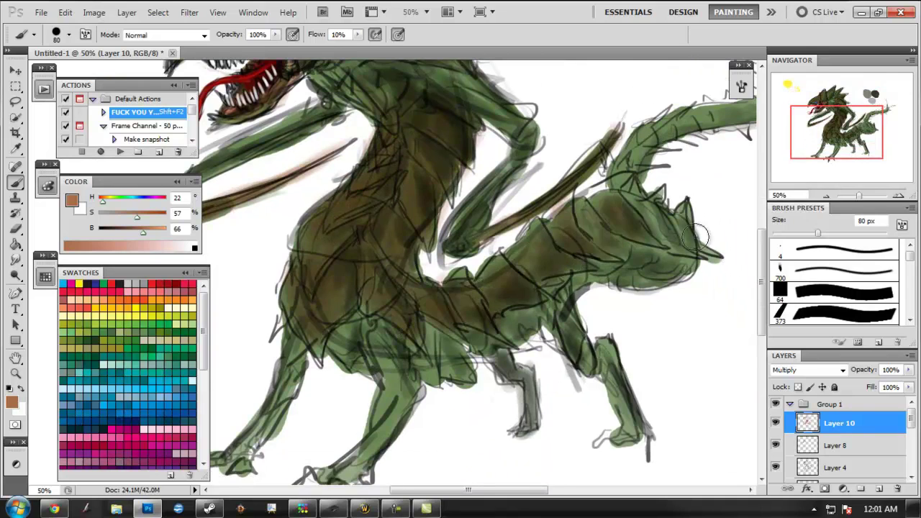
mouse_move(403, 360)
mouse_down()
mouse_move(306, 404)
mouse_move(388, 288)
mouse_up()
Step: Paint finer strokes along the tail, tail tip and tail spikes
key(bracketleft)
key(bracketleft)
key(bracketleft)
drag(518, 266, 611, 197)
drag(504, 216, 662, 144)
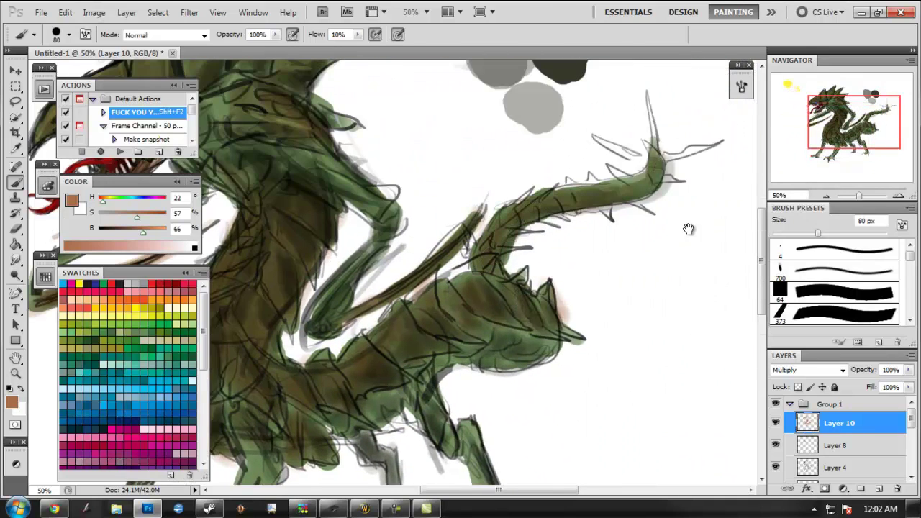
drag(626, 180, 680, 164)
drag(615, 119, 628, 202)
Step: Add an orange stroke on a tail spike and small strokes near the tail
drag(86, 93, 374, 196)
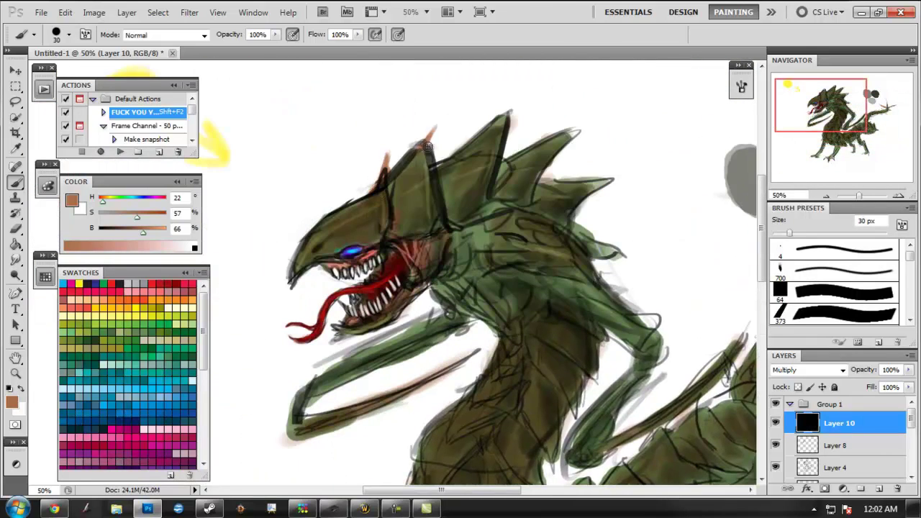
drag(477, 203, 372, 141)
drag(615, 300, 644, 244)
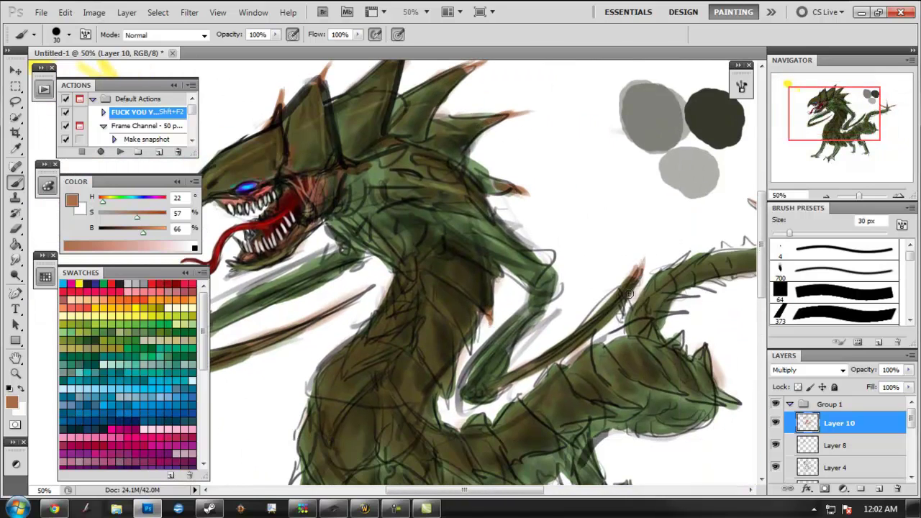
drag(606, 301, 707, 272)
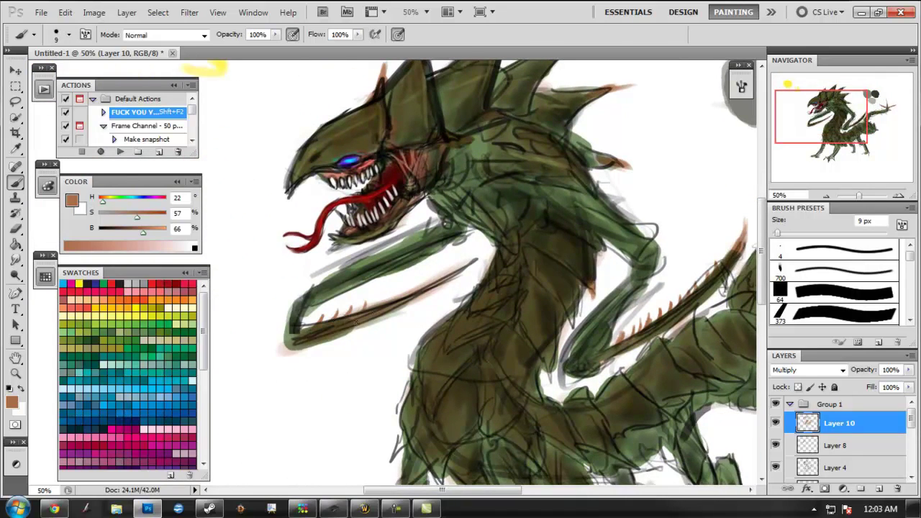
key(ctrl+minus)
drag(659, 206, 676, 195)
Step: Add small strokes near the tail and short dark lines on the body
drag(675, 231, 700, 218)
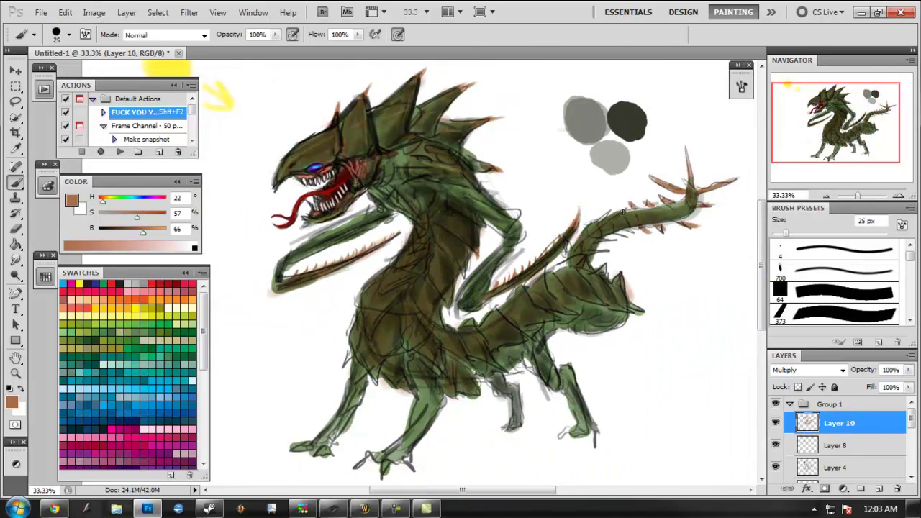
drag(613, 240, 637, 228)
drag(558, 317, 545, 325)
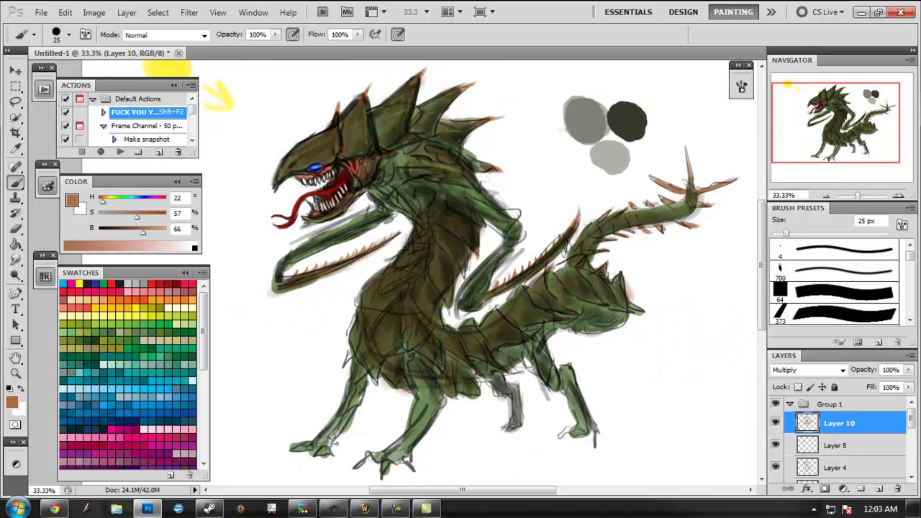
Step: On a new layer, paint lighter olive strokes over the dragon's head
key(ctrl+shift+alt+n)
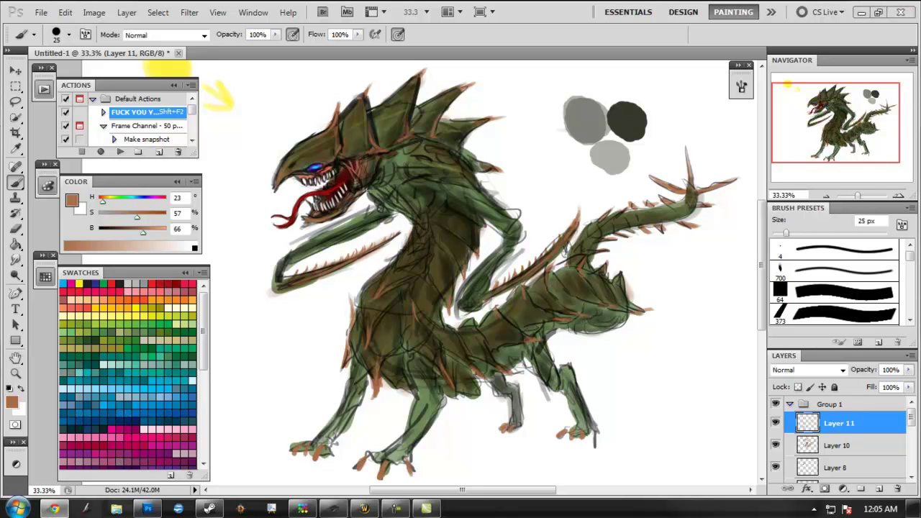
drag(208, 182, 222, 216)
alt+click(369, 148)
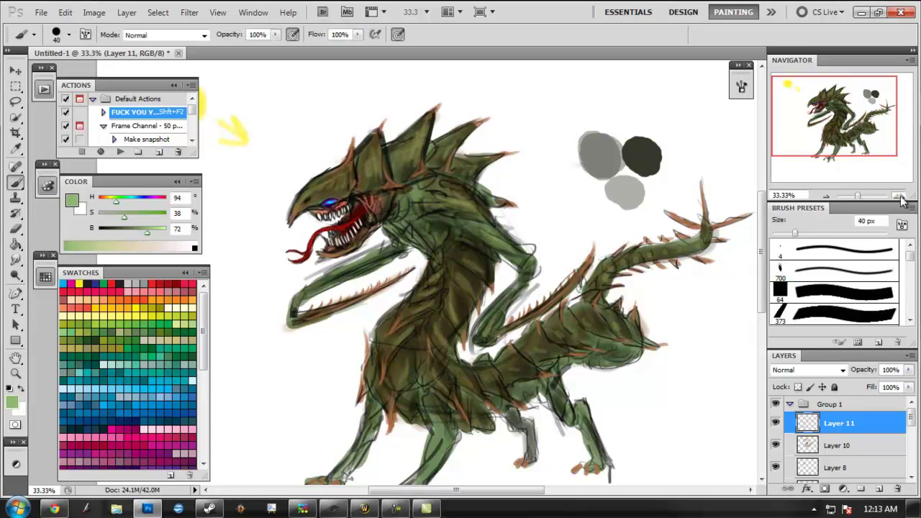
alt+scroll(284, 141, up, 2)
alt+click(396, 225)
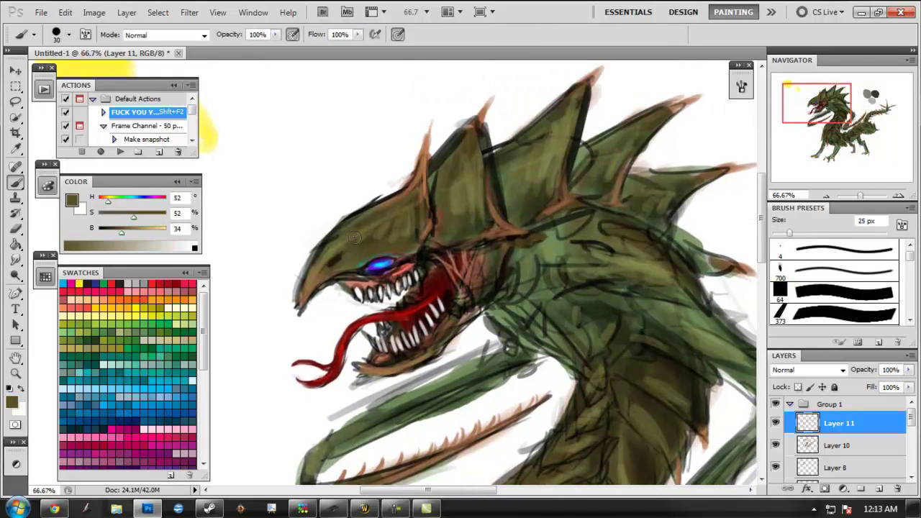
alt+click(467, 216)
key(bracketright)
key(bracketright)
drag(468, 166, 407, 199)
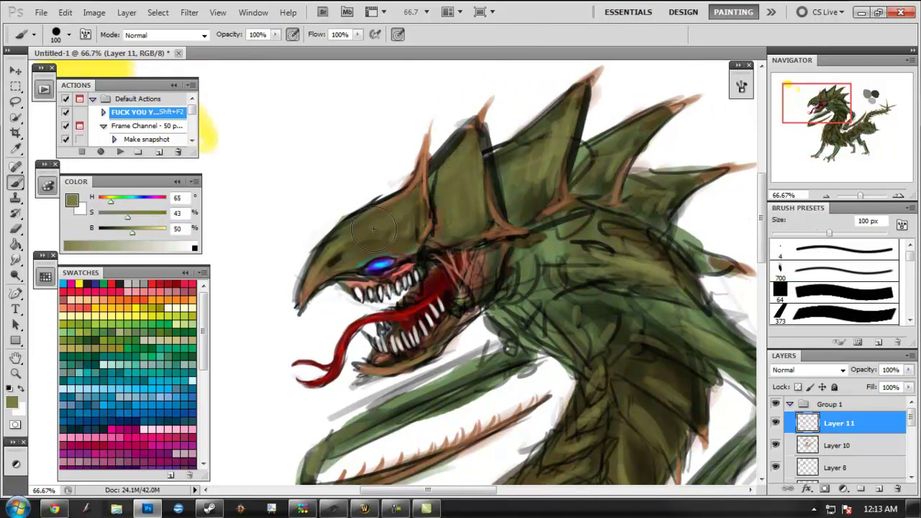
Step: Paint salmon-red accents inside the mouth
key(bracketleft)
key(bracketleft)
key(bracketleft)
key(bracketleft)
key(bracketleft)
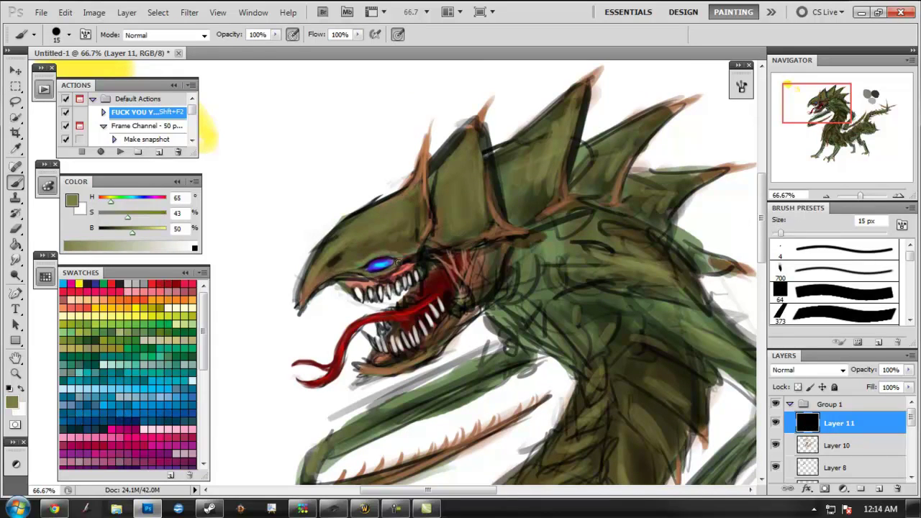
alt+click(383, 279)
drag(460, 296, 444, 286)
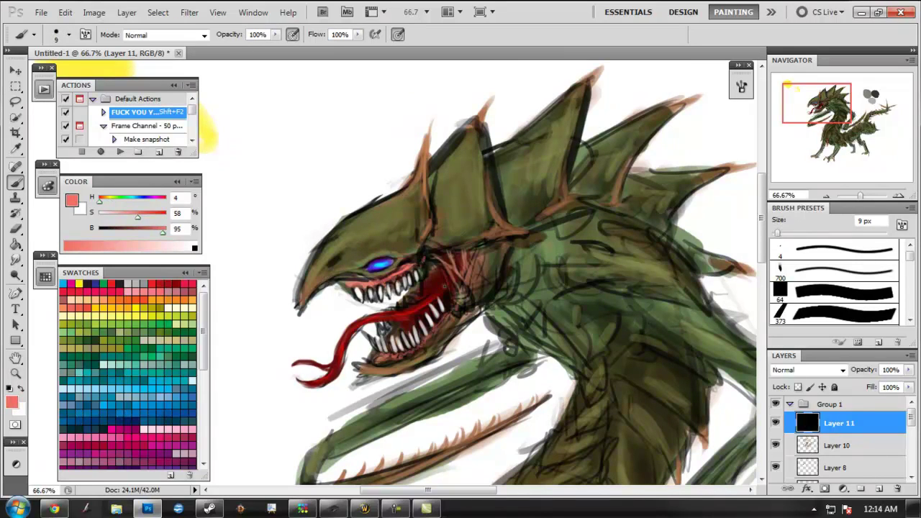
Step: Darken the lower edge of the snout with near-black
alt+click(384, 366)
key(bracketleft)
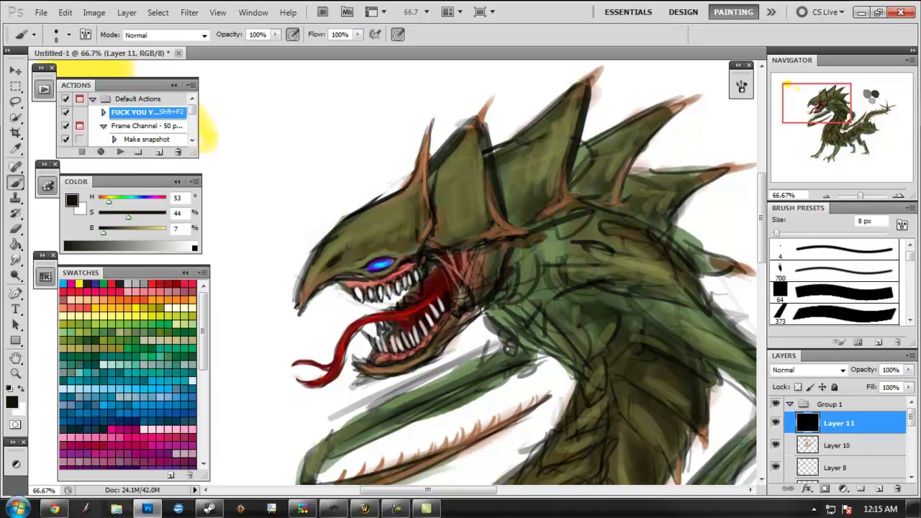
drag(308, 268, 317, 309)
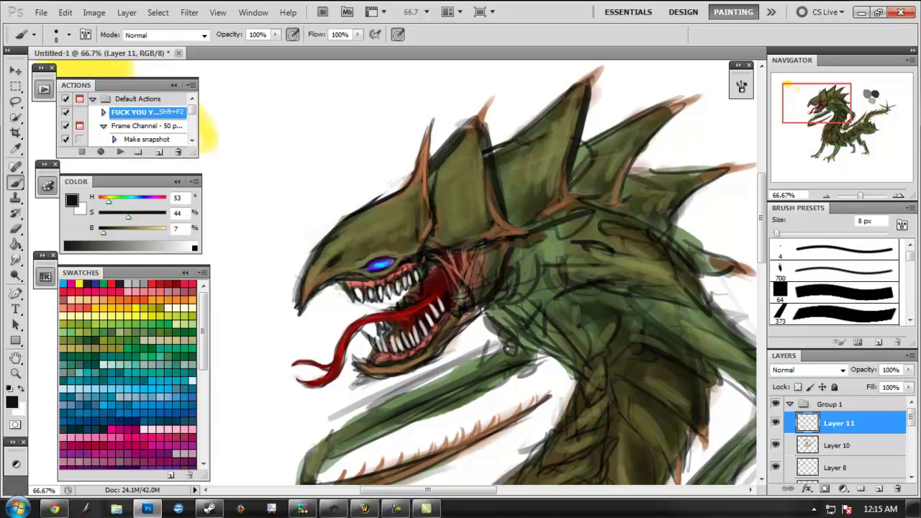
drag(817, 104, 819, 128)
click(900, 467)
alt+click(617, 349)
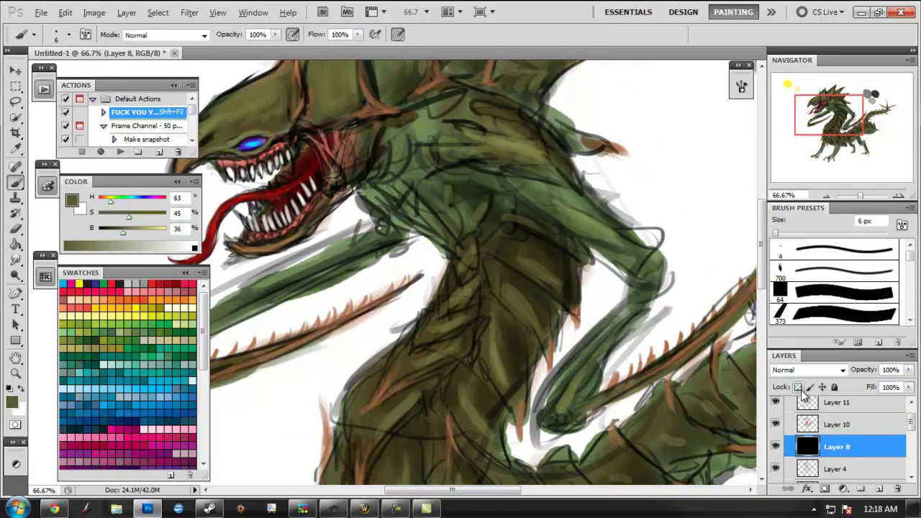
key(e)
click(836, 468)
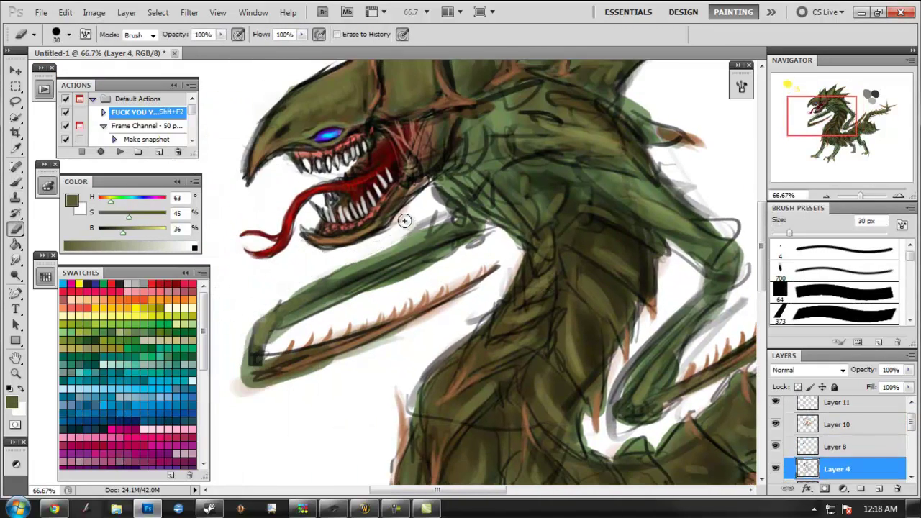
drag(405, 221, 540, 263)
drag(600, 264, 633, 288)
drag(288, 216, 403, 274)
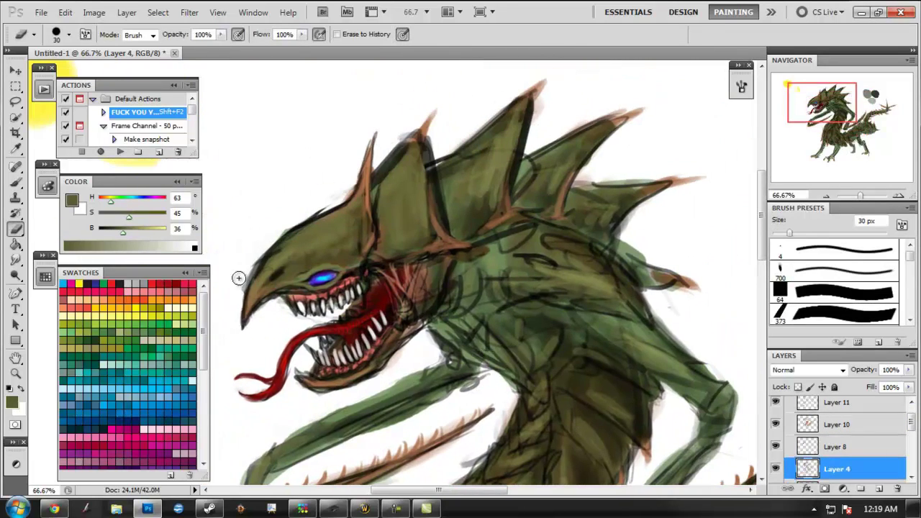
drag(432, 216, 472, 230)
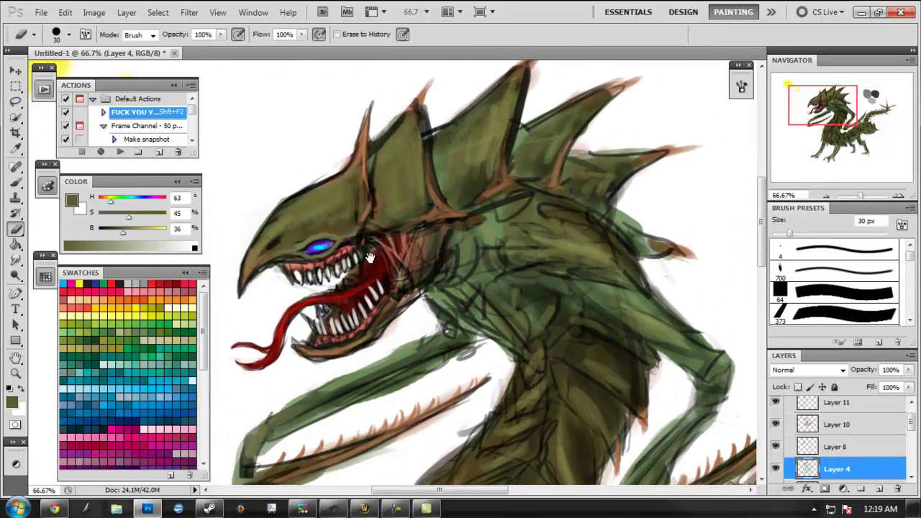
mouse_move(375, 294)
mouse_down()
mouse_move(325, 229)
mouse_move(288, 115)
mouse_up()
key(ctrl+minus)
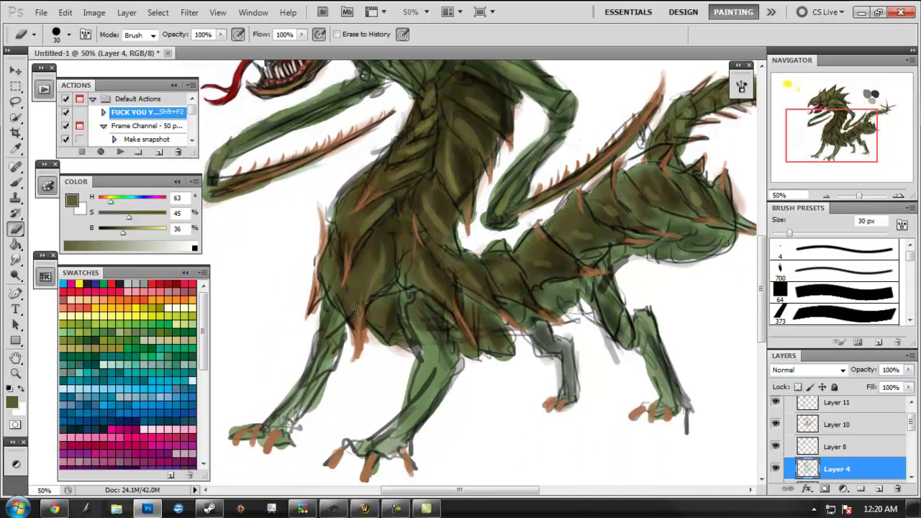
mouse_move(332, 257)
mouse_down()
mouse_move(403, 302)
mouse_move(446, 374)
mouse_up()
scroll(912, 417, up, 2)
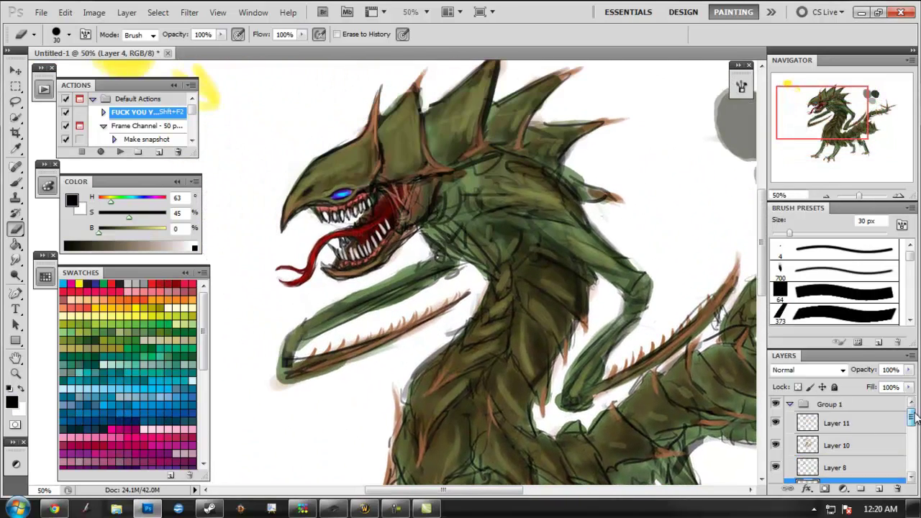
click(838, 423)
Step: Return to the Brush on Layer 11 and bring the dragon's legs and claws into view
key(b)
drag(638, 220, 596, 199)
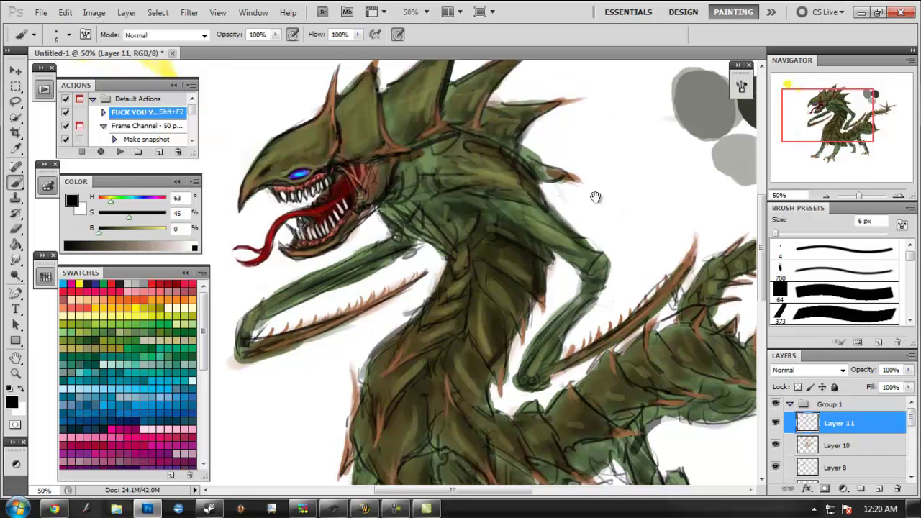
drag(547, 375, 531, 398)
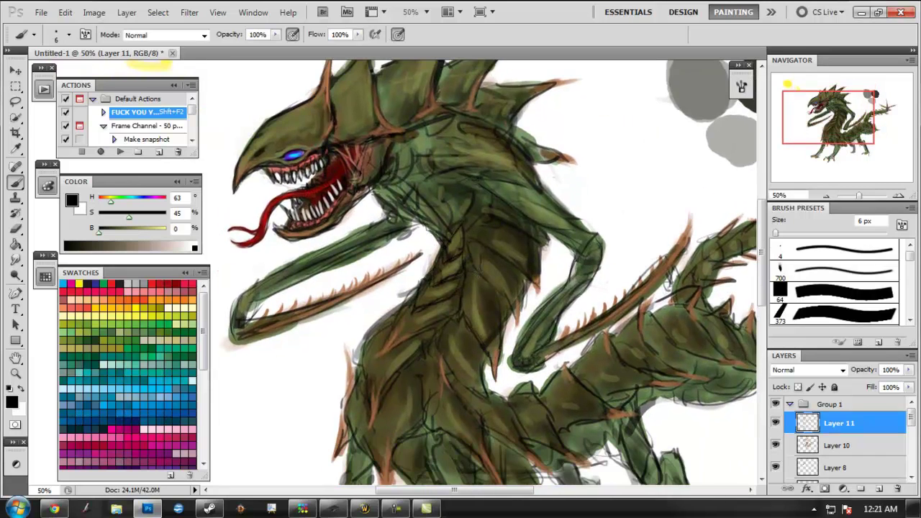
drag(379, 385, 412, 296)
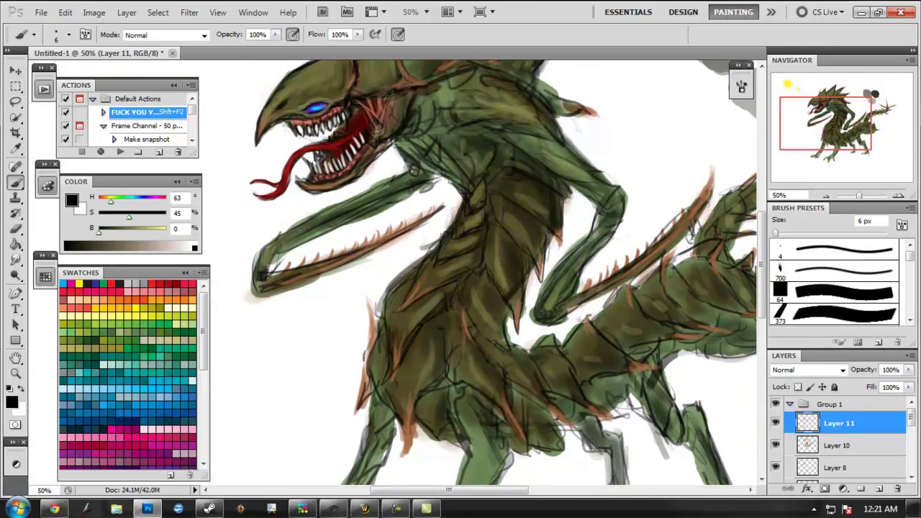
drag(471, 385, 471, 347)
drag(359, 382, 352, 337)
drag(424, 354, 408, 434)
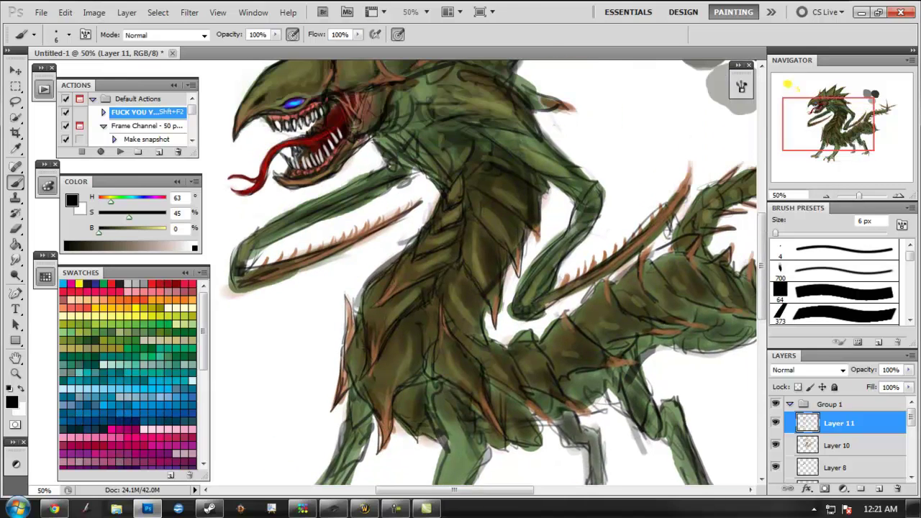
drag(463, 200, 461, 313)
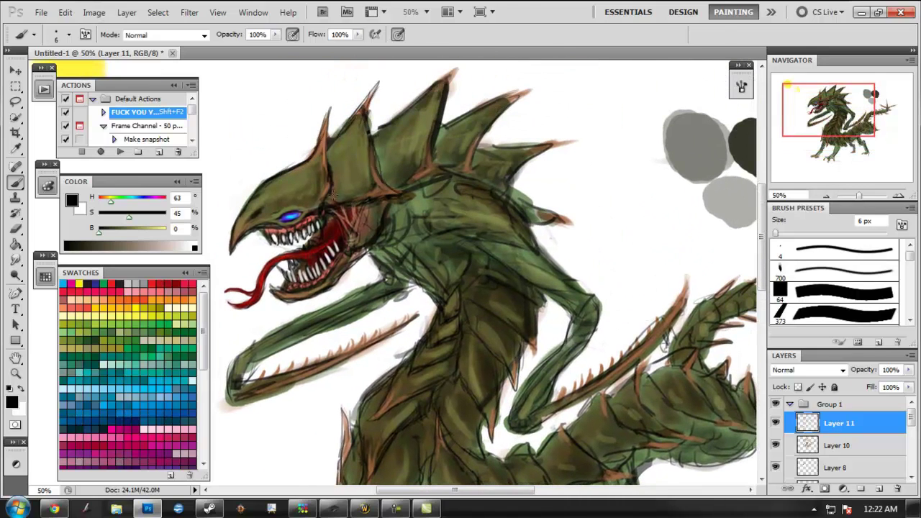
Step: Sketch dark outlines around the middle front claw, then frame the back legs
drag(517, 98, 488, 77)
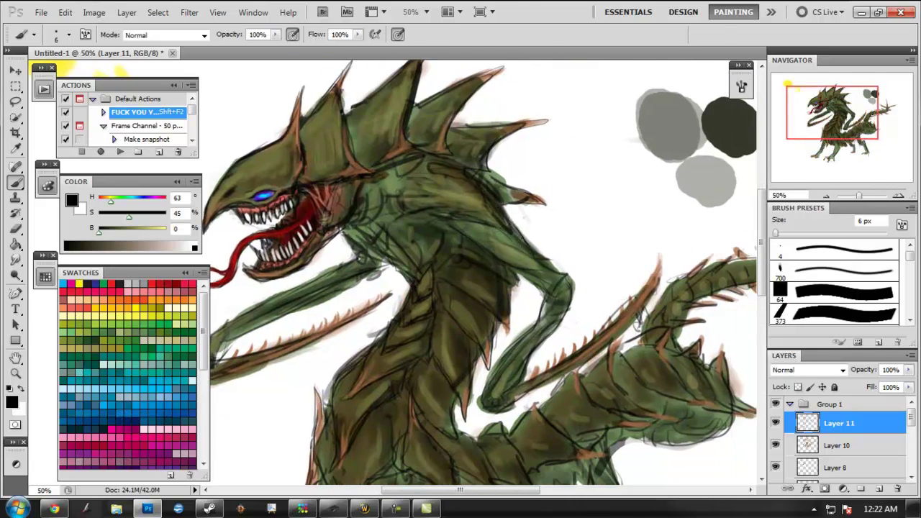
scroll(525, 252, down, 1)
scroll(381, 432, up, 2)
scroll(372, 404, down, 2)
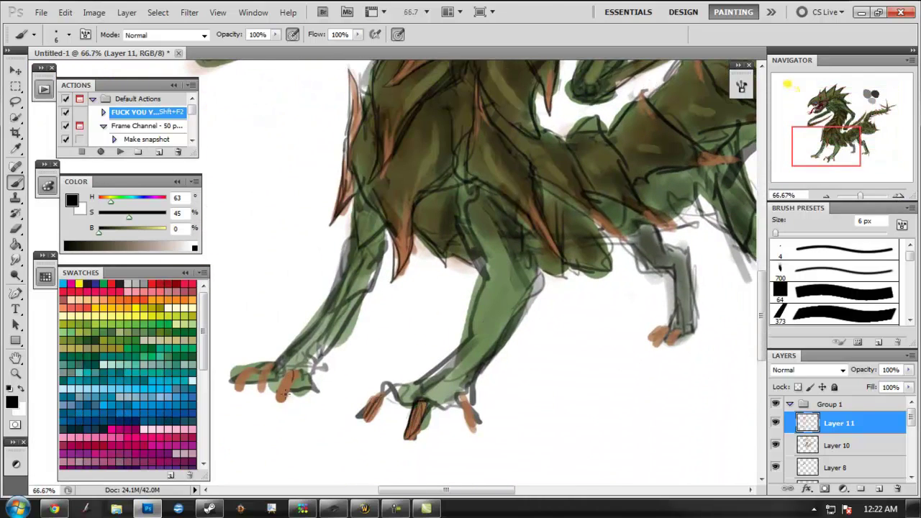
drag(430, 416, 452, 377)
drag(381, 388, 411, 404)
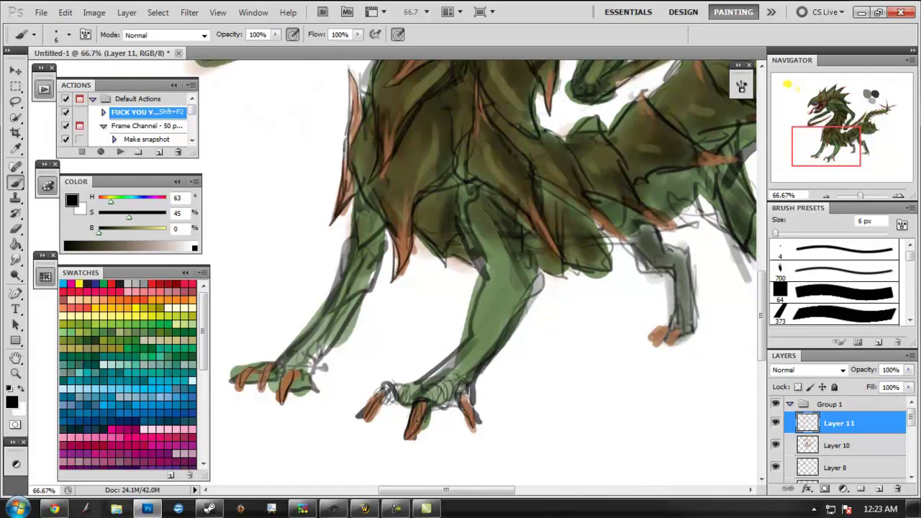
drag(290, 373, 277, 392)
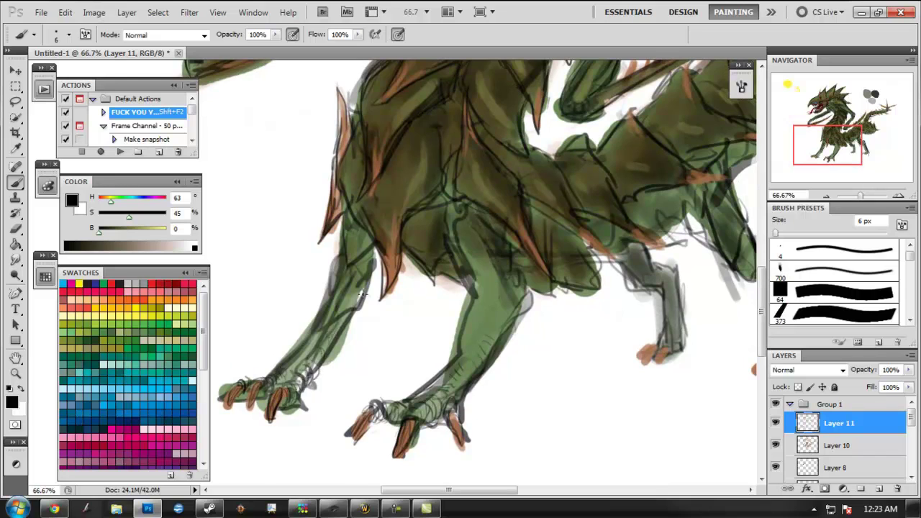
drag(295, 331, 277, 353)
drag(305, 197, 257, 284)
Step: Sample brown and lighter brown tones and touch up the dragon's head and red tongue
alt+click(302, 288)
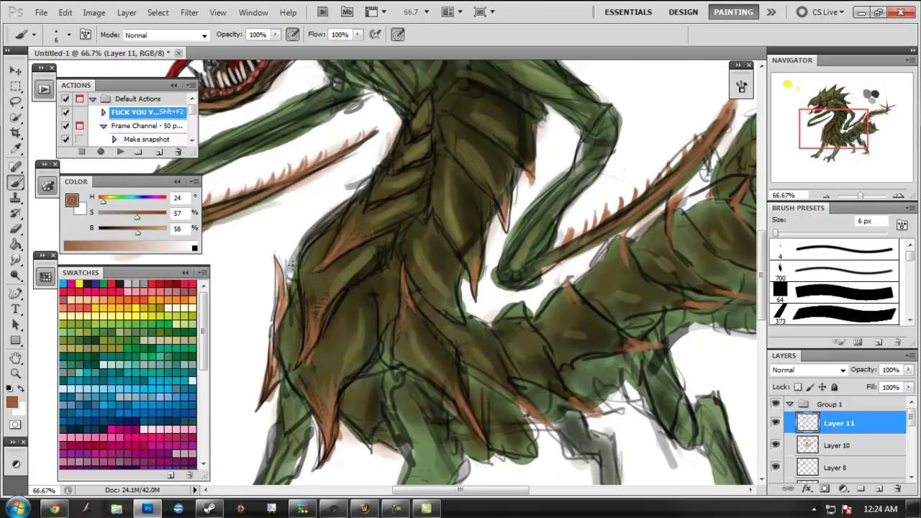
drag(347, 169, 362, 224)
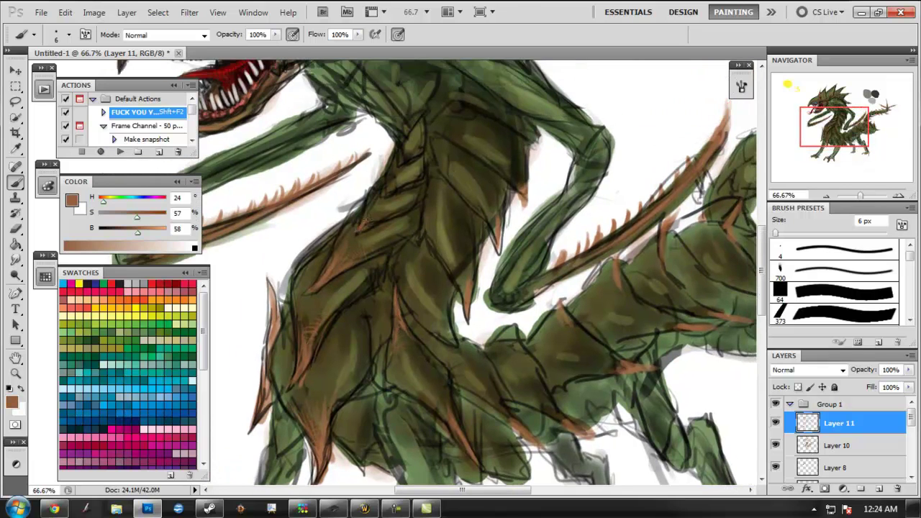
drag(397, 181, 433, 314)
drag(441, 111, 420, 229)
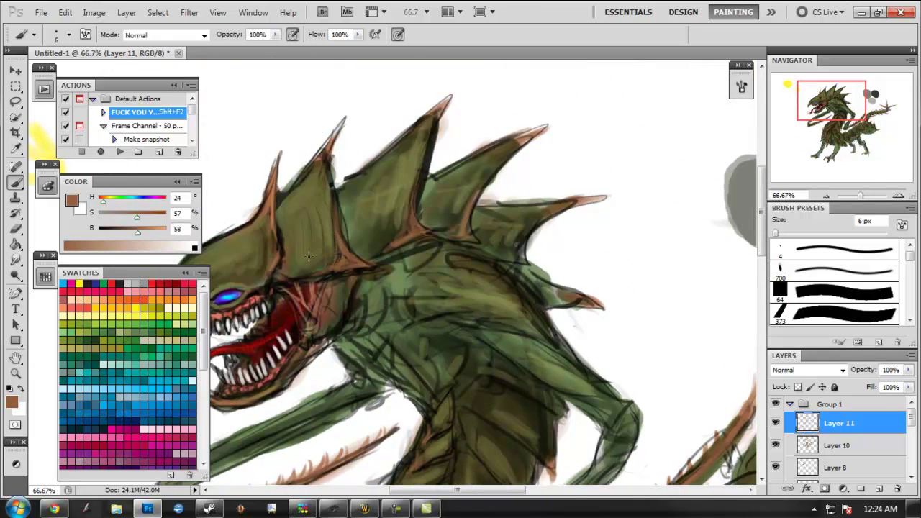
drag(308, 255, 348, 264)
alt+click(288, 166)
drag(369, 158, 385, 122)
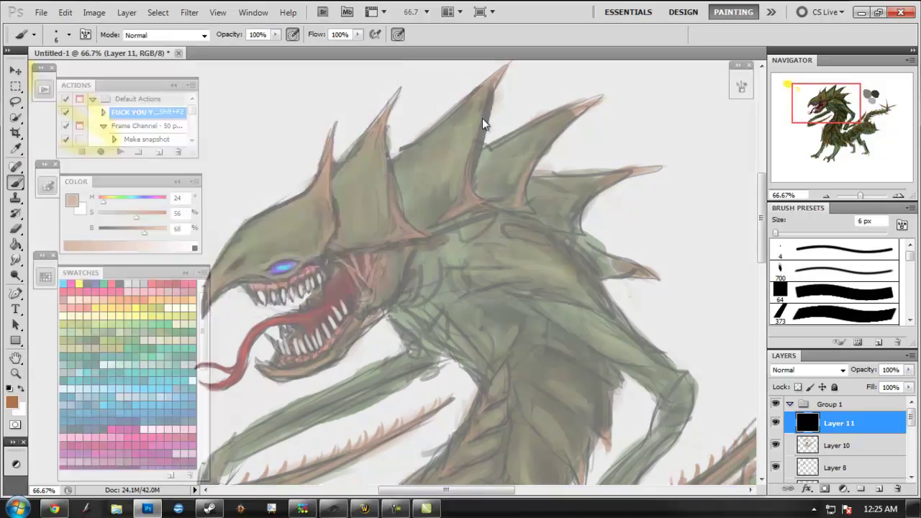
drag(484, 97, 461, 128)
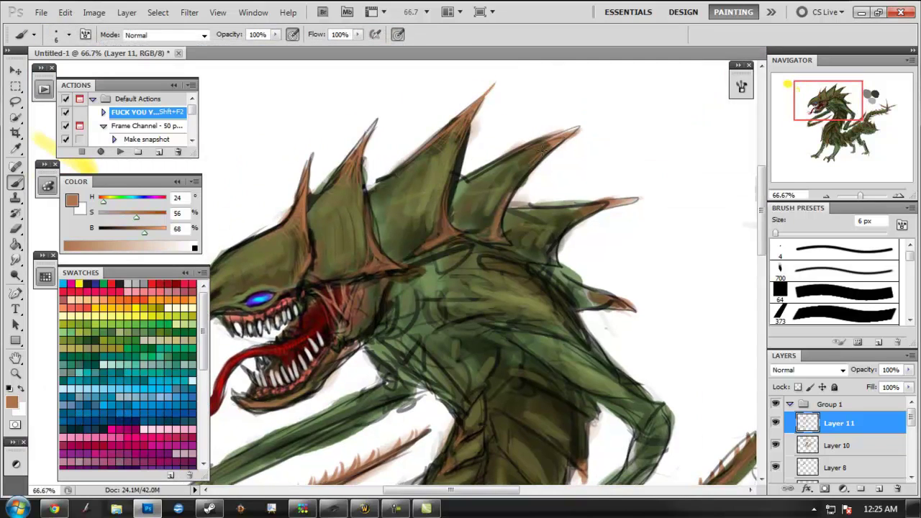
drag(287, 323, 340, 228)
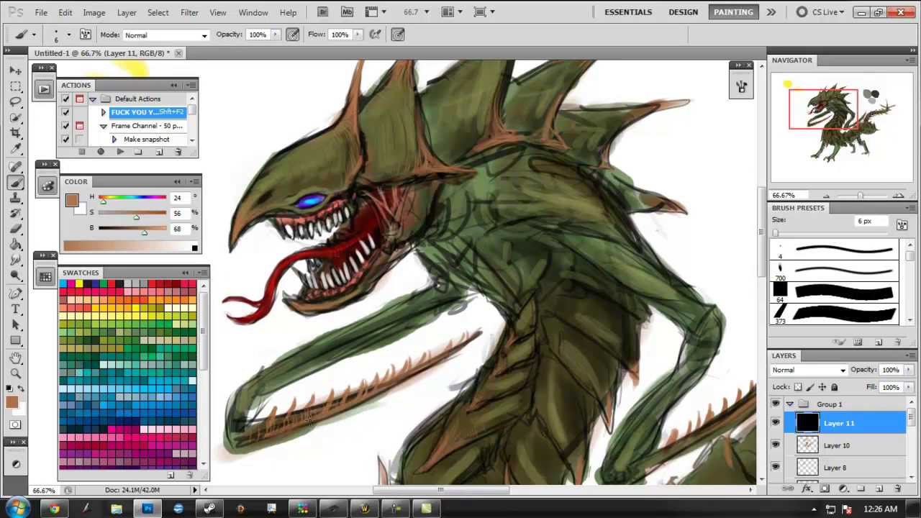
Step: Touch up the orange spines along the dragon's outstretched arm, body and tail
drag(730, 432, 597, 336)
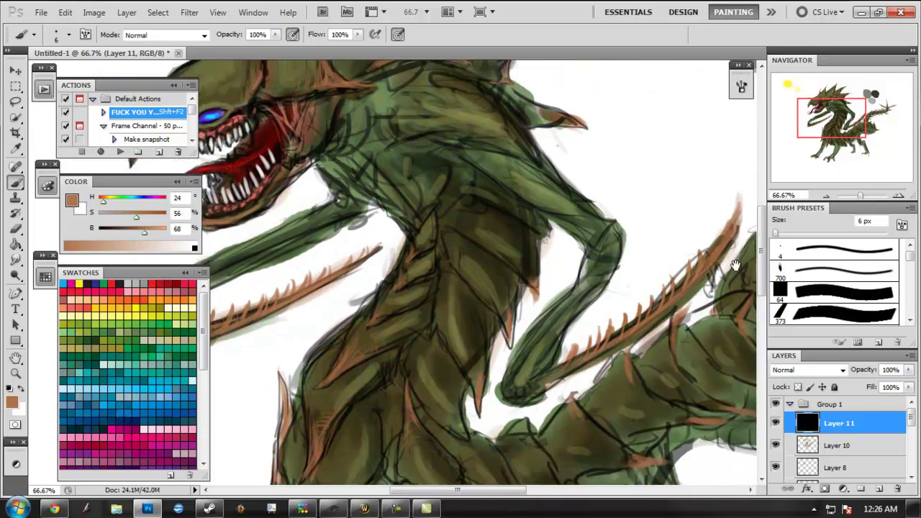
drag(324, 403, 403, 388)
mouse_move(403, 431)
mouse_down()
mouse_move(400, 381)
mouse_move(363, 263)
mouse_up()
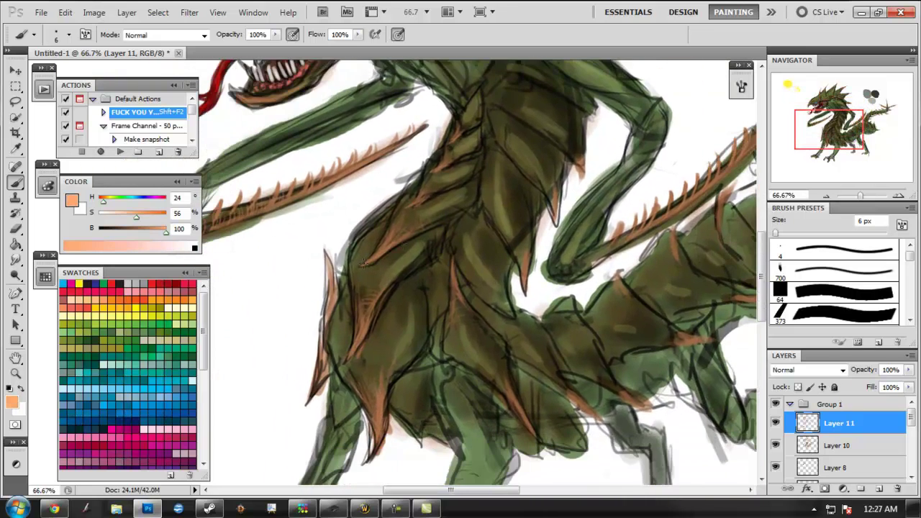
mouse_move(452, 278)
mouse_down()
mouse_move(345, 274)
mouse_move(547, 460)
mouse_up()
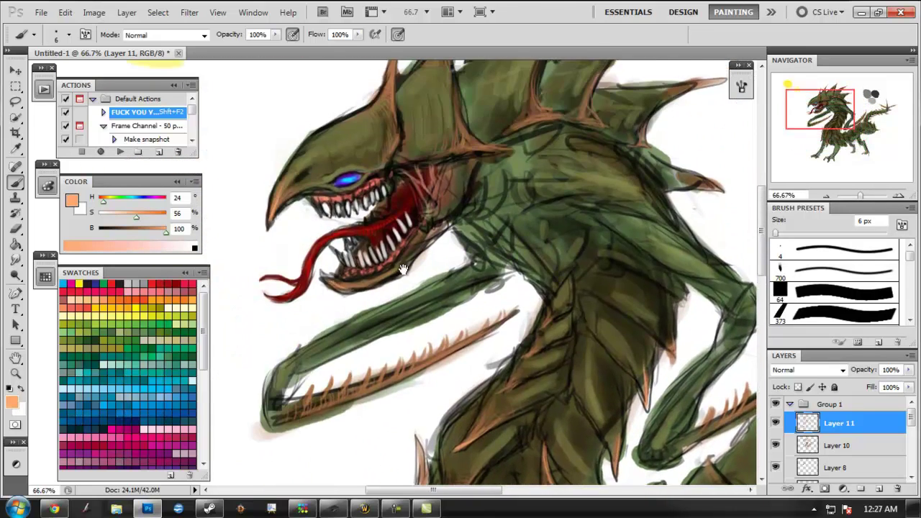
drag(518, 170, 496, 241)
mouse_move(456, 88)
mouse_down()
mouse_move(413, 125)
mouse_move(647, 185)
mouse_move(584, 296)
mouse_move(631, 227)
mouse_up()
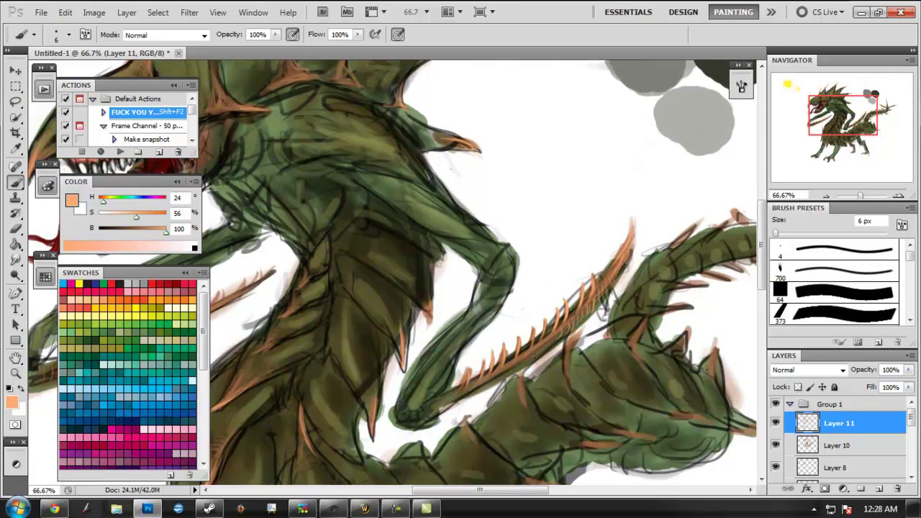
drag(443, 406, 472, 363)
scroll(343, 309, left, 5)
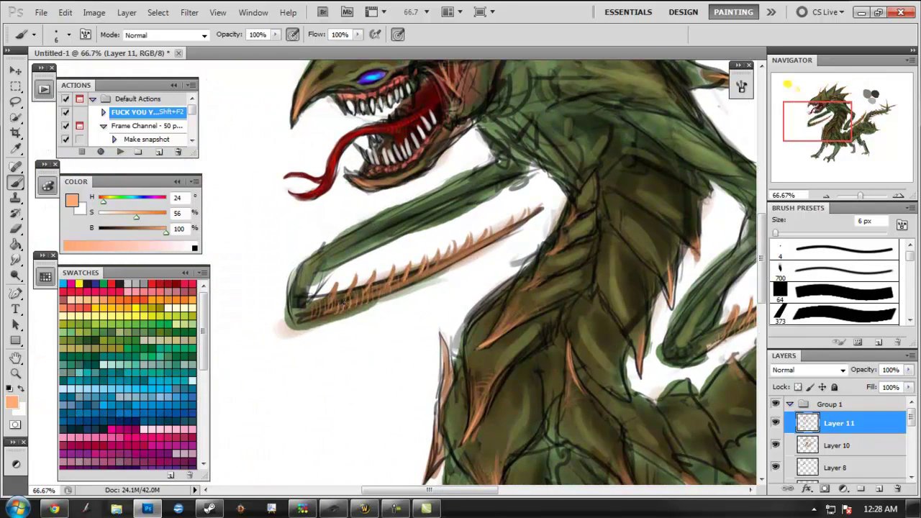
Step: Sample olive green from the jaw and add a new Layer 12 to Group 1
alt+click(335, 297)
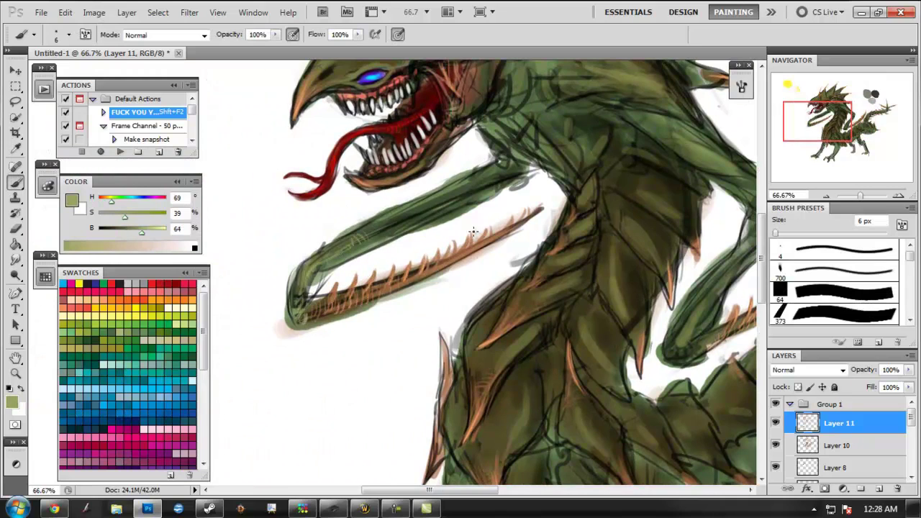
scroll(473, 231, right, 5)
scroll(473, 231, up, 2)
scroll(473, 230, up, 3)
scroll(473, 231, left, 3)
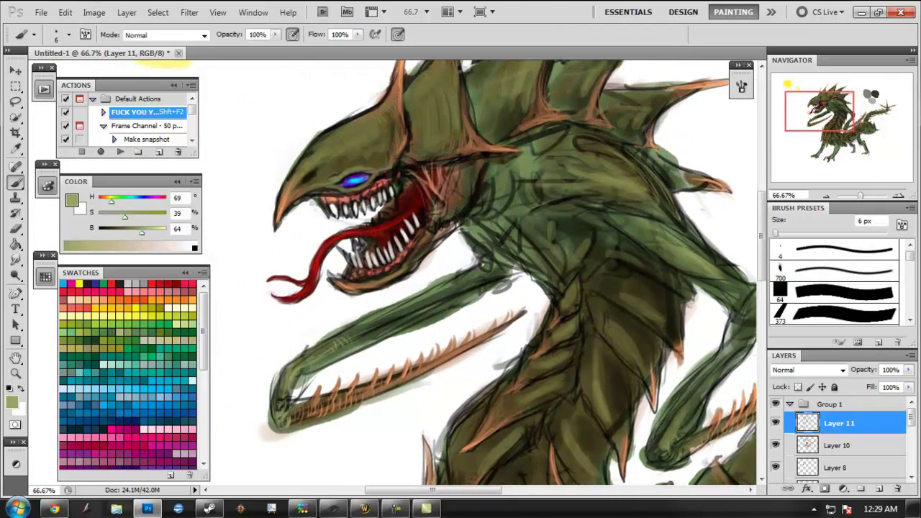
scroll(446, 166, up, 2)
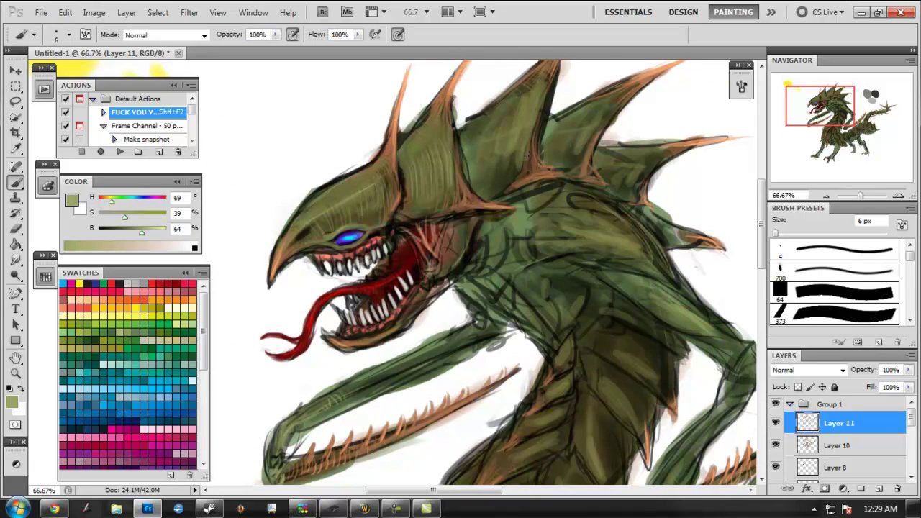
drag(809, 108, 809, 114)
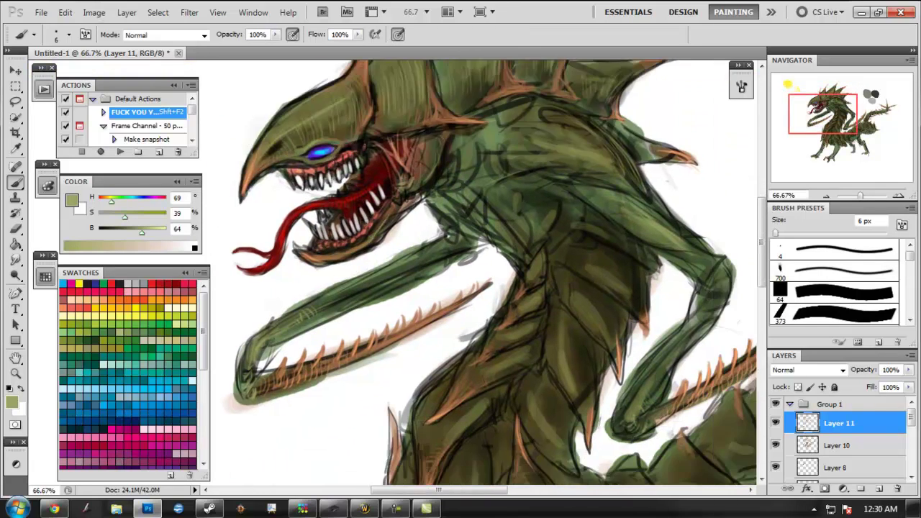
click(805, 370)
Step: Set Layer 12 to Multiply and paint large black shading over the chest, neck and head
click(791, 64)
key(ctrl+minus)
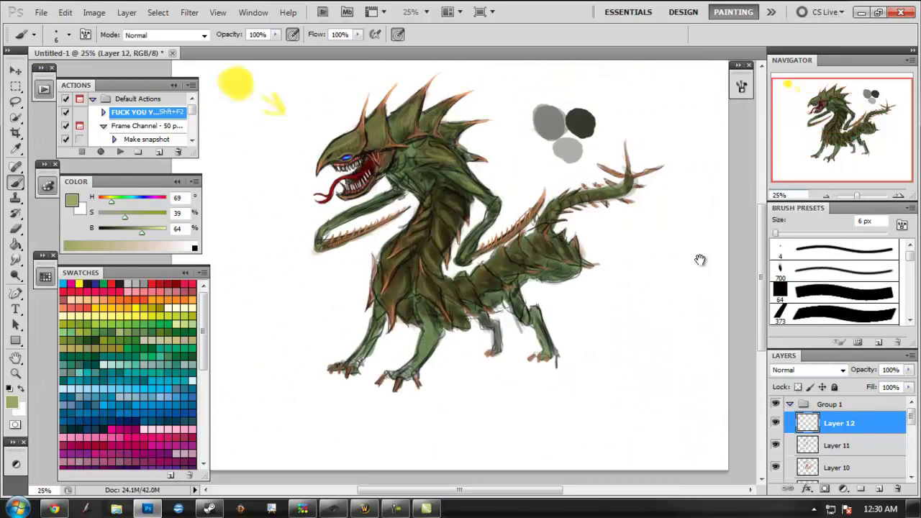
click(91, 286)
key(bracketright)
key(bracketright)
key(bracketright)
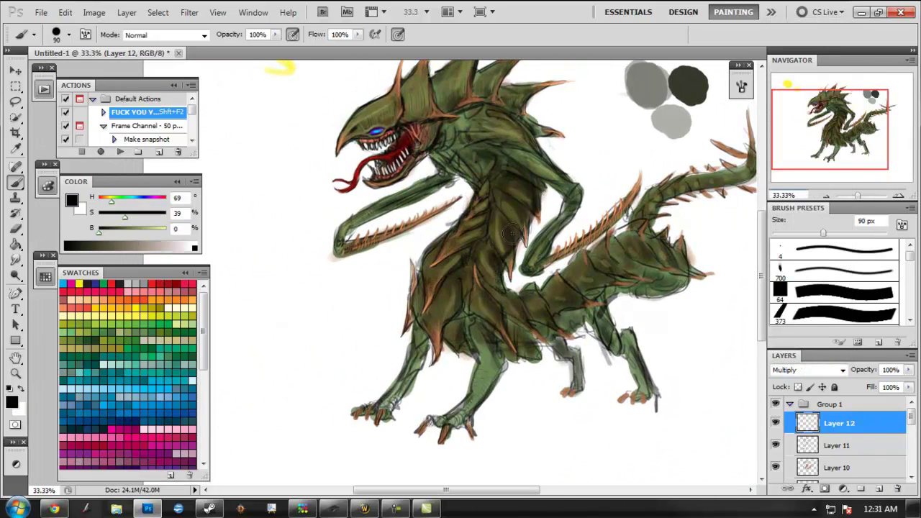
drag(504, 288, 466, 180)
scroll(464, 179, up, 2)
mouse_move(407, 180)
mouse_down()
mouse_move(408, 139)
mouse_move(503, 124)
mouse_move(450, 183)
mouse_up()
drag(467, 149, 474, 200)
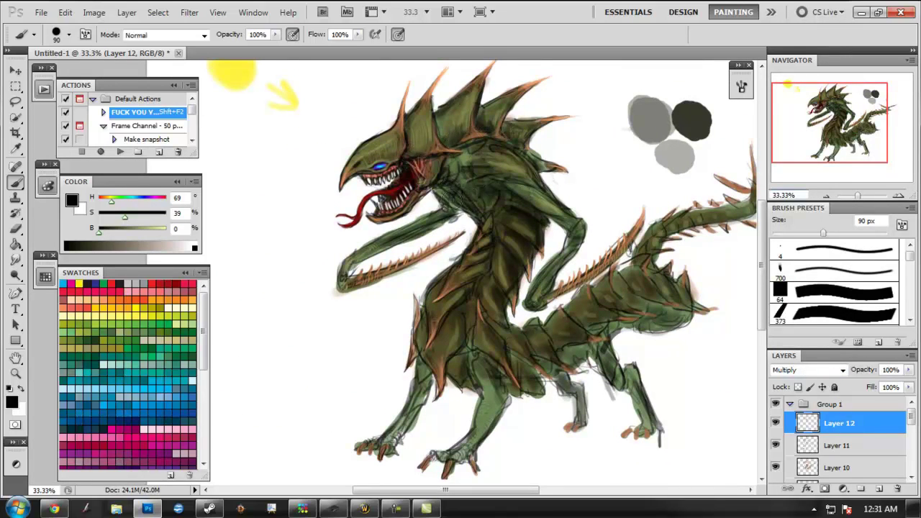
Step: Shade the body, belly, hind legs, shoulder and upper arm, then add Layer 13
click(898, 196)
mouse_move(403, 302)
mouse_down()
mouse_move(460, 338)
mouse_move(532, 302)
mouse_move(604, 295)
mouse_move(554, 284)
mouse_up()
key(ctrl+minus)
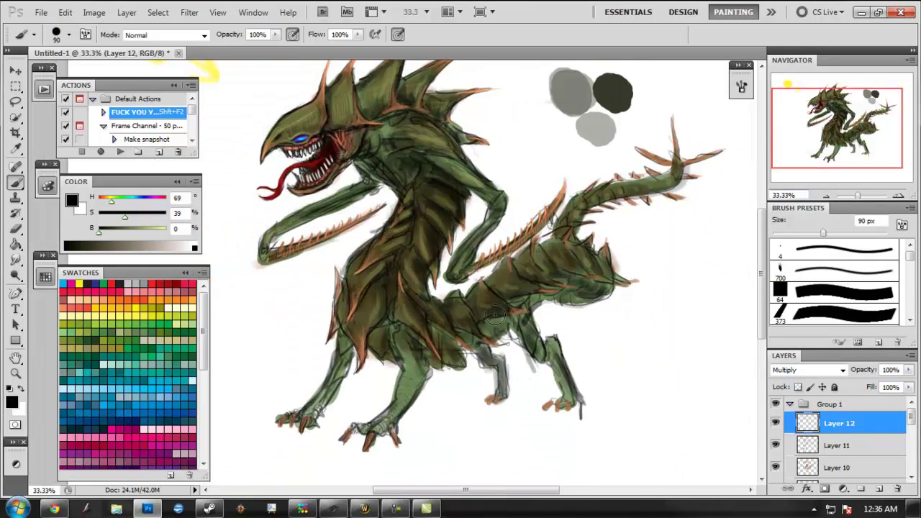
drag(394, 260, 368, 292)
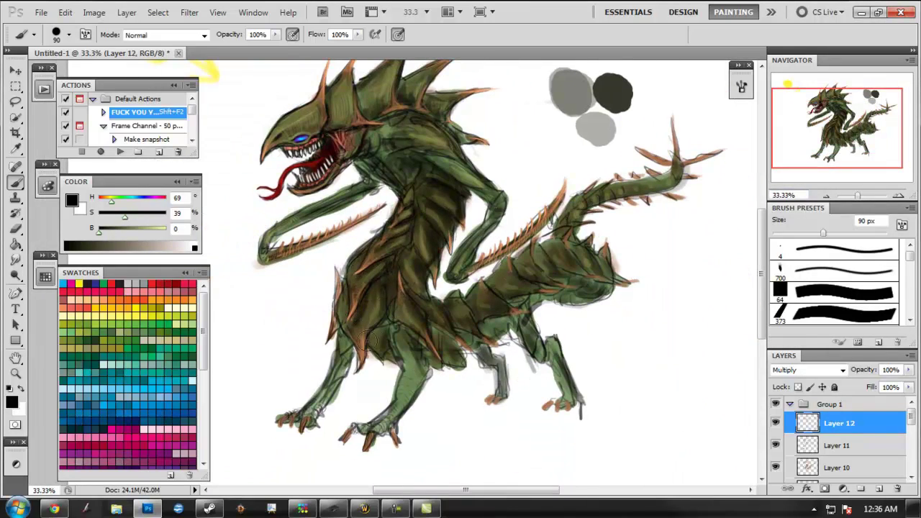
mouse_move(367, 339)
mouse_down()
mouse_move(403, 364)
mouse_move(417, 417)
mouse_up()
mouse_move(474, 360)
mouse_down()
mouse_move(518, 317)
mouse_move(551, 402)
mouse_up()
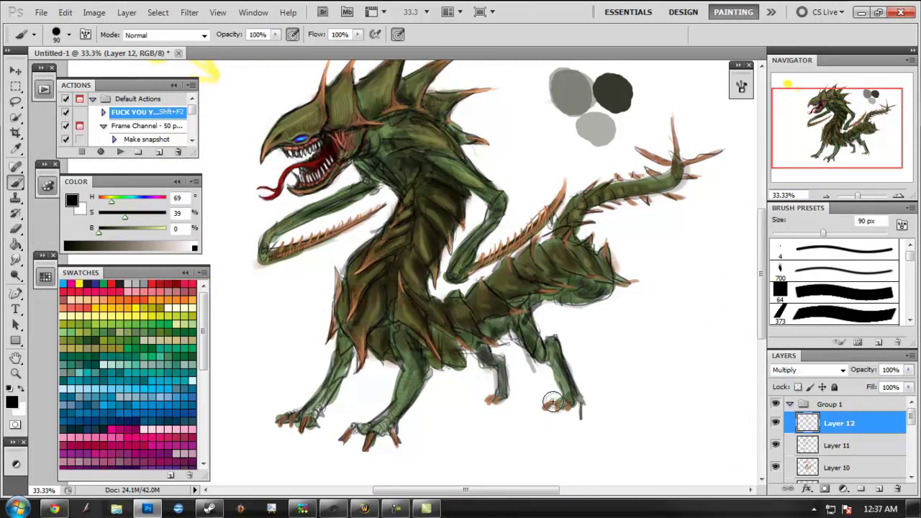
drag(396, 119, 468, 177)
drag(367, 169, 305, 223)
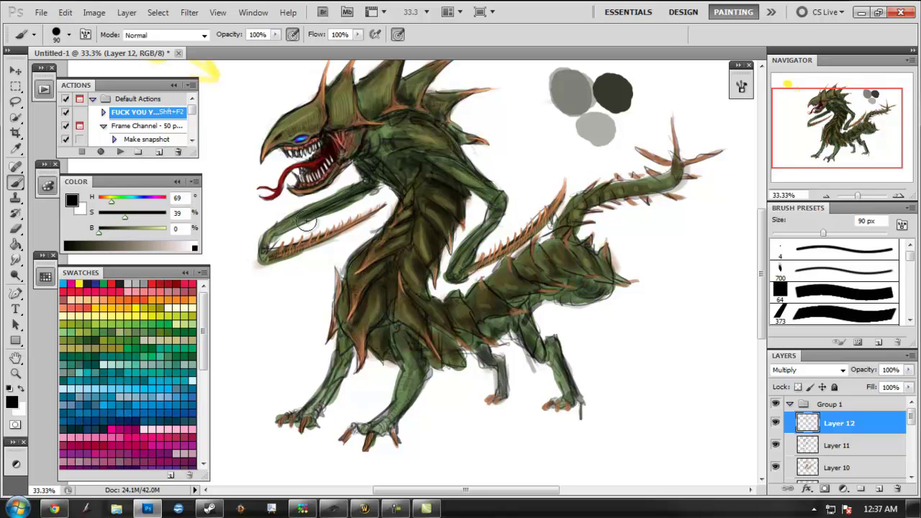
alt+click(375, 136)
key(ctrl+shift+alt+n)
Step: On Layer 13, lighten the top of the dragon's head with a light green
key(ctrl+plus)
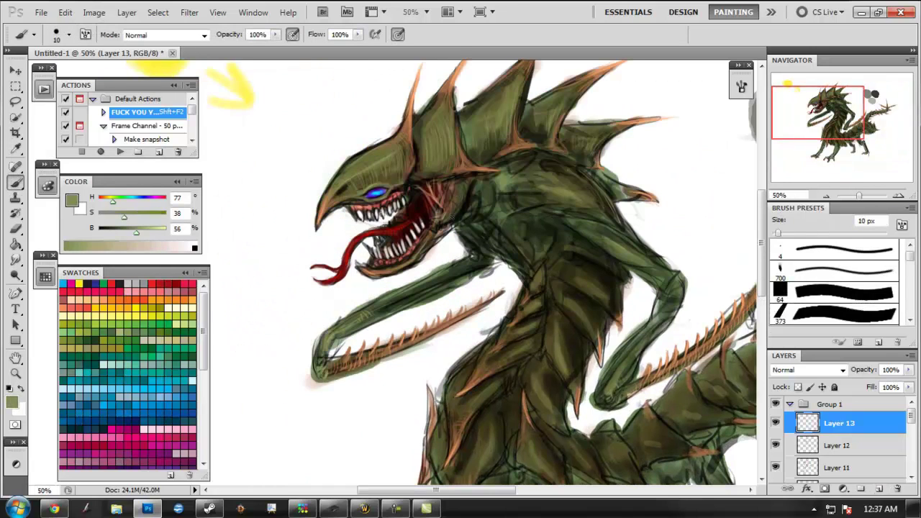
alt+click(447, 217)
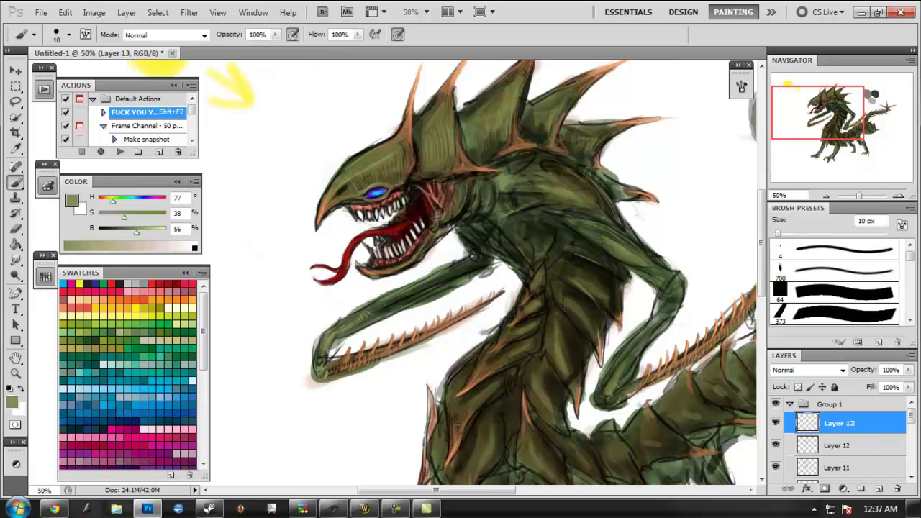
drag(487, 404, 440, 286)
drag(309, 61, 348, 165)
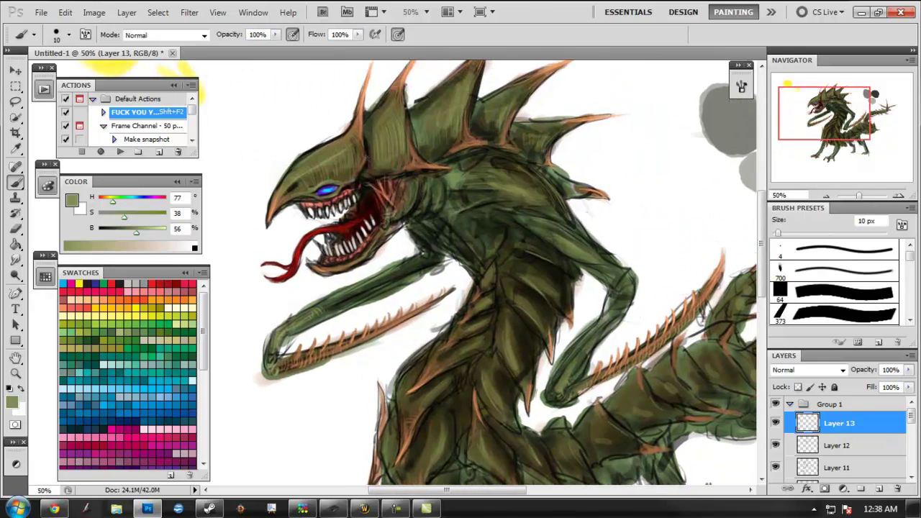
key(bracketright)
key(bracketright)
key(bracketright)
key(bracketleft)
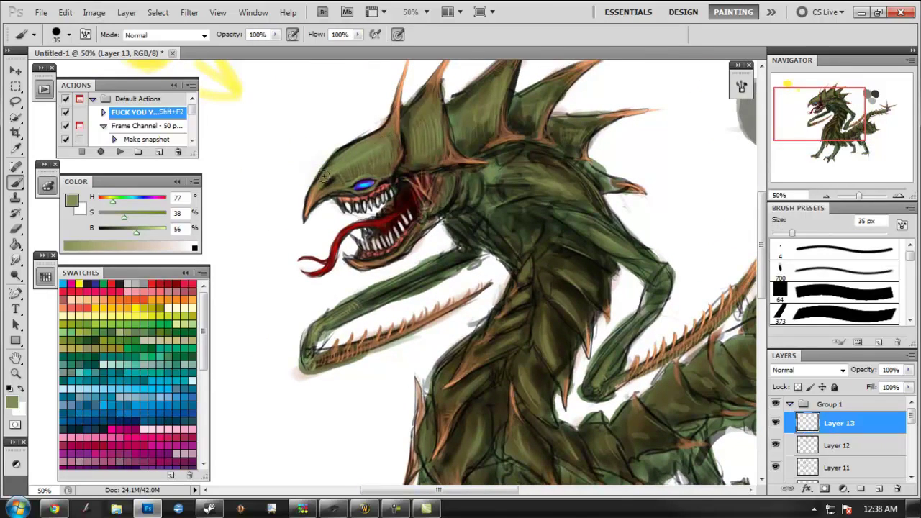
alt+click(338, 171)
mouse_move(359, 144)
mouse_down()
mouse_move(324, 180)
mouse_move(342, 168)
mouse_up()
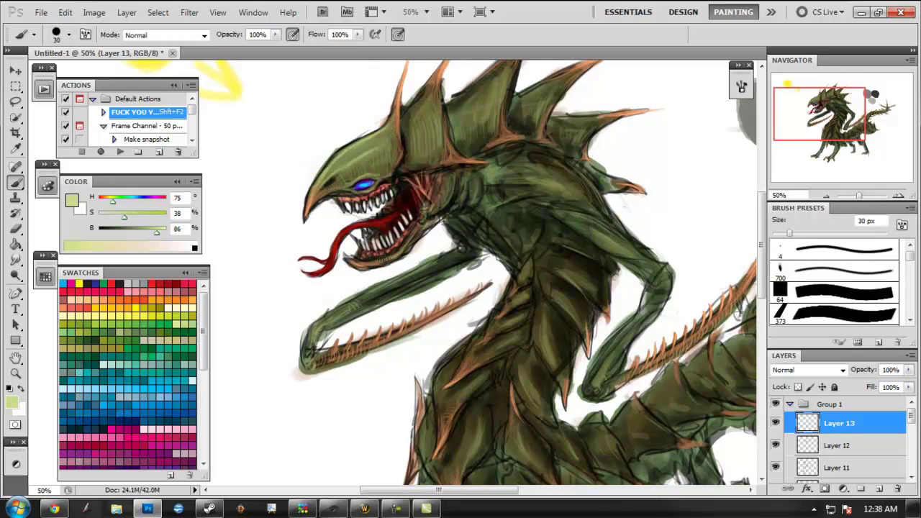
Step: Sample a dark olive from the painting and zoom in near the sun and head
drag(477, 461, 391, 262)
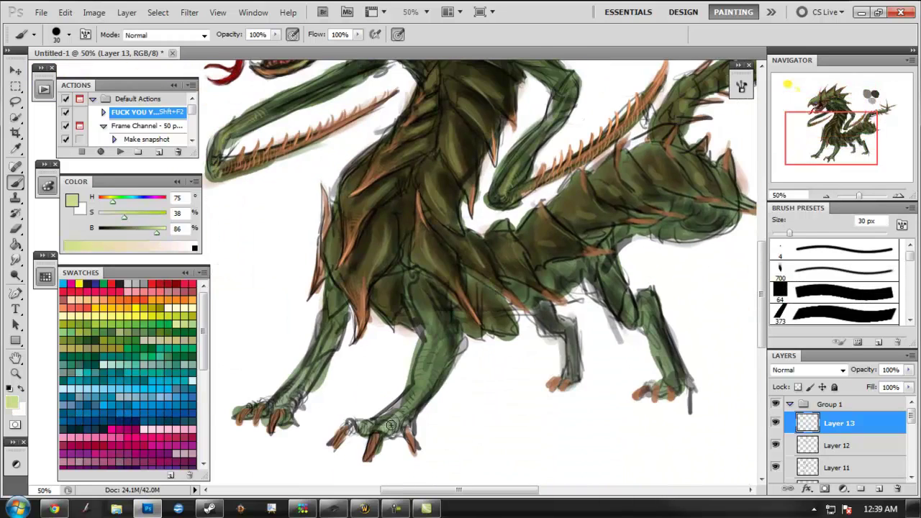
drag(333, 303, 367, 345)
drag(402, 144, 490, 248)
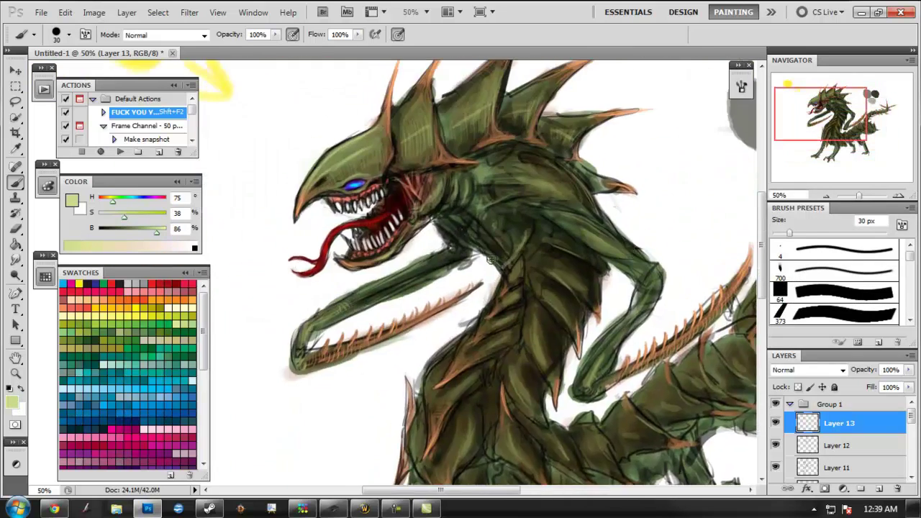
alt+click(491, 248)
key(ctrl+minus)
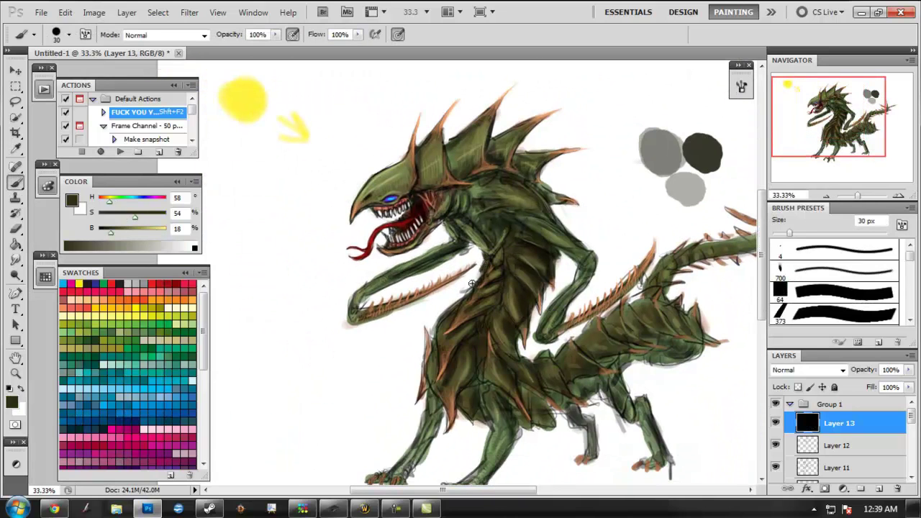
key(ctrl+plus)
key(bracketright)
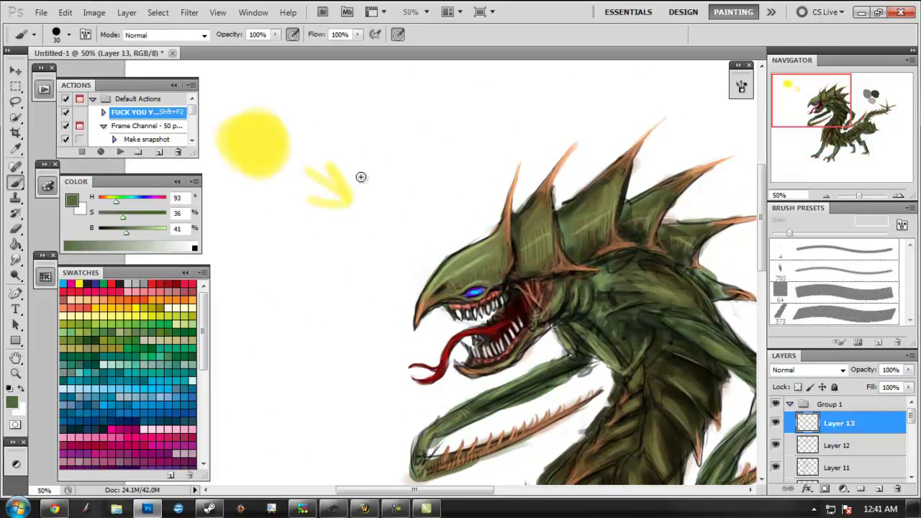
Step: Create Layer 14 above Group 1 and paint an olive ball beside the sun arrow
key(ctrl+shift+alt+n)
drag(834, 423, 829, 404)
key(bracketright)
mouse_move(425, 147)
mouse_down()
mouse_move(413, 166)
mouse_move(425, 172)
mouse_move(403, 144)
mouse_move(395, 150)
mouse_move(404, 184)
mouse_up()
Step: Add highlights to the green ball and pale highlights on the head spikes
drag(395, 139, 410, 166)
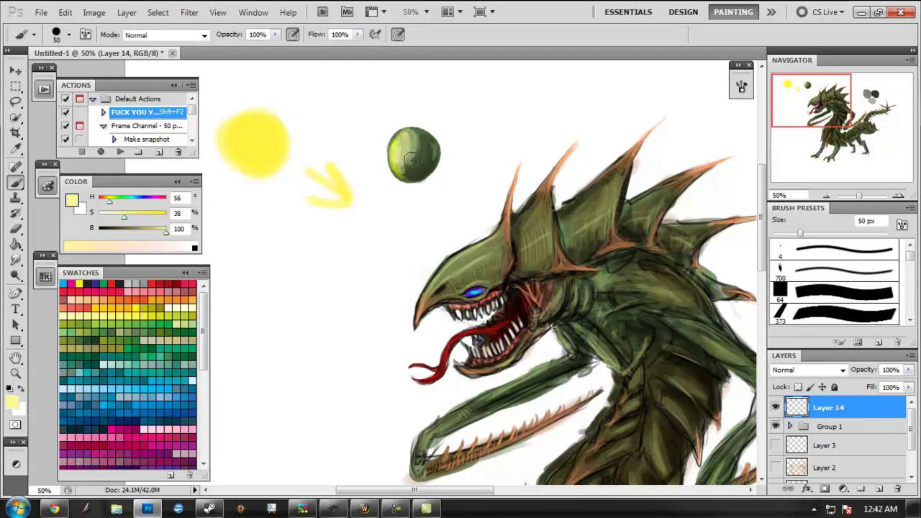
key(bracketleft)
key(bracketleft)
drag(449, 286, 341, 246)
key(bracketright)
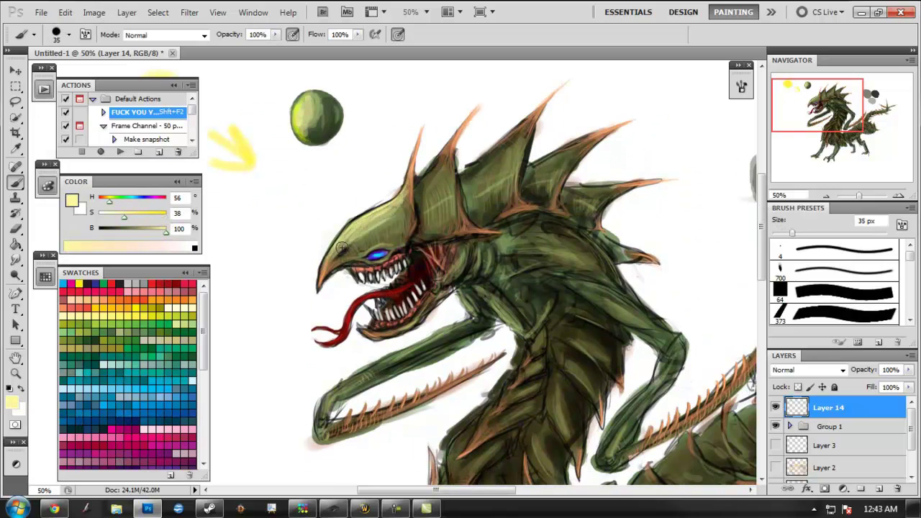
drag(442, 154, 474, 162)
drag(503, 129, 472, 180)
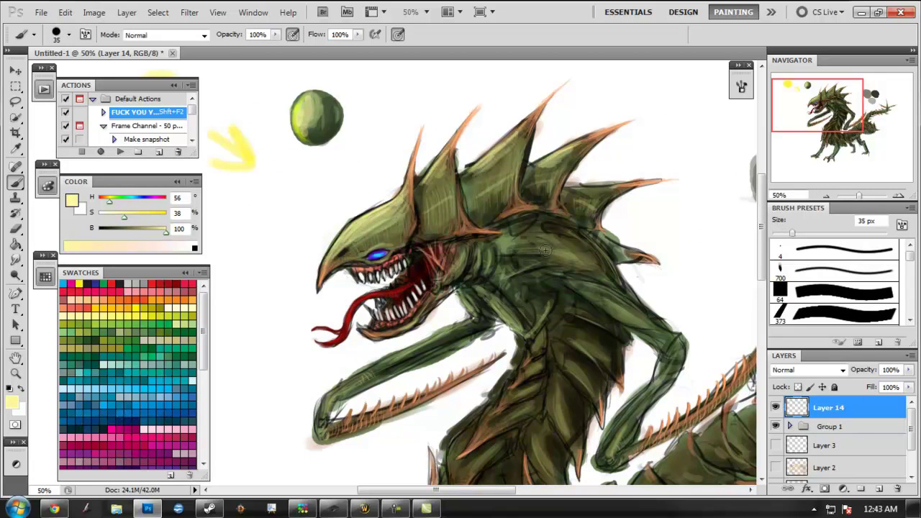
key(bracketleft)
key(bracketleft)
key(bracketleft)
Step: Move Layer 14 into Group 1 and select Layer 4 for the shadow
scroll(333, 336, down, 2)
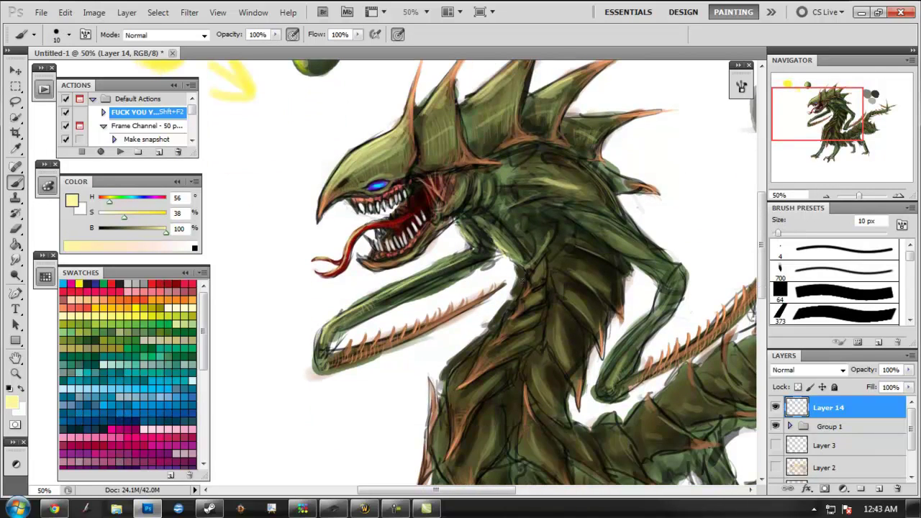
drag(591, 317, 569, 223)
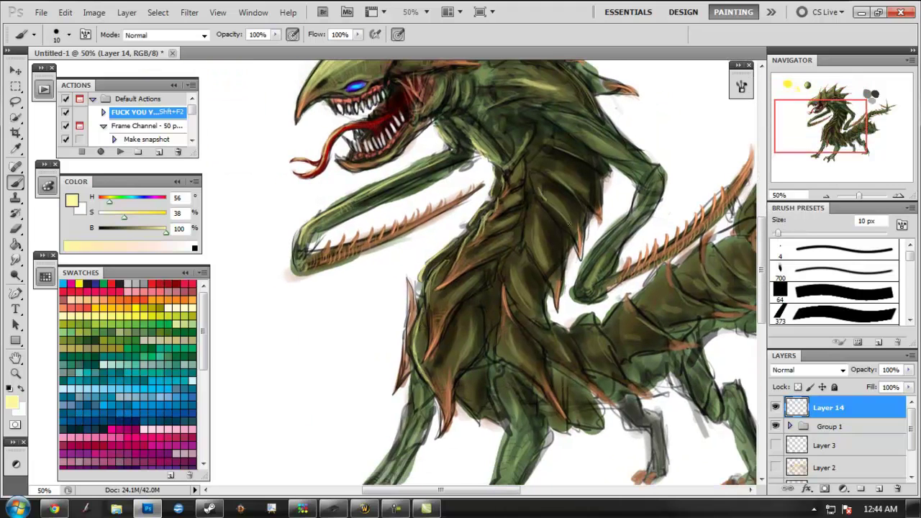
scroll(414, 338, down, 1)
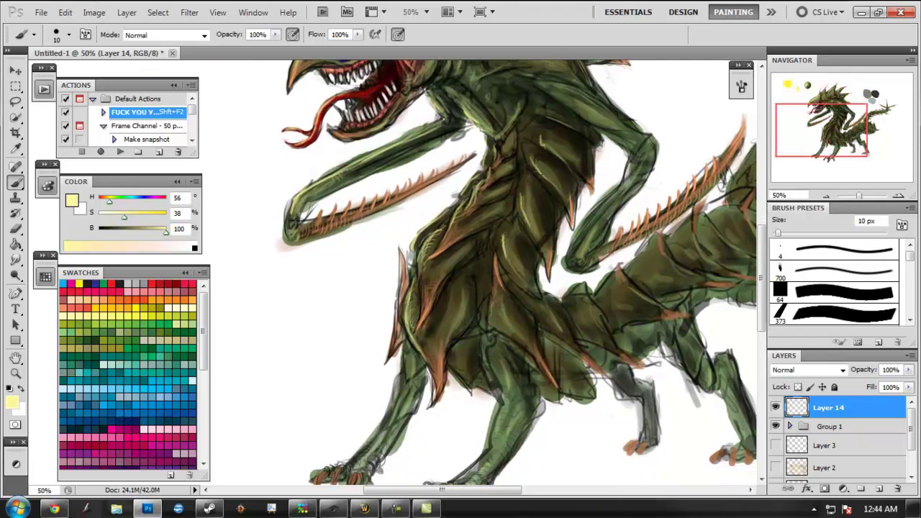
scroll(397, 345, down, 1)
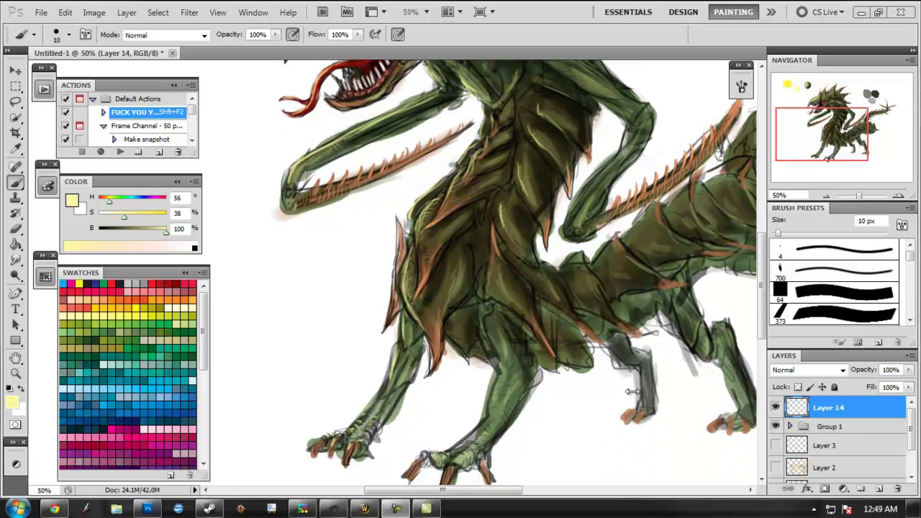
key(ctrl+minus)
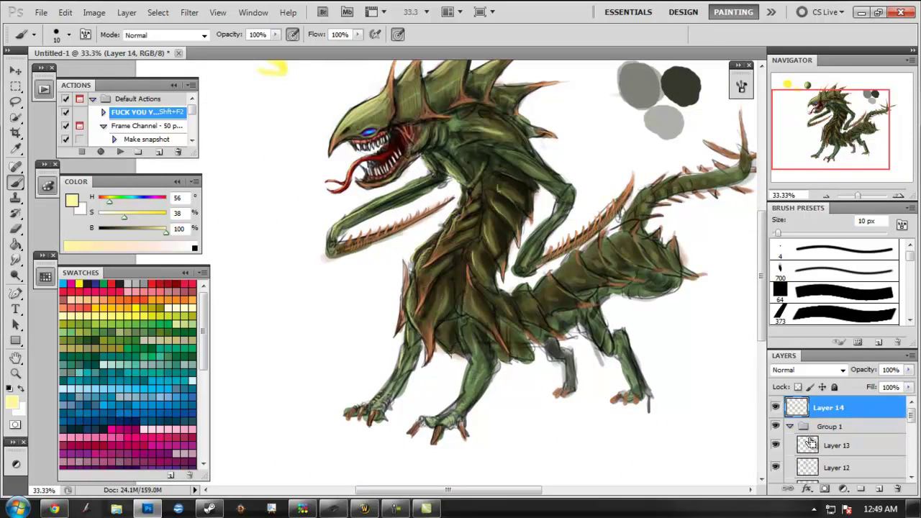
drag(827, 407, 820, 427)
scroll(776, 430, down, 3)
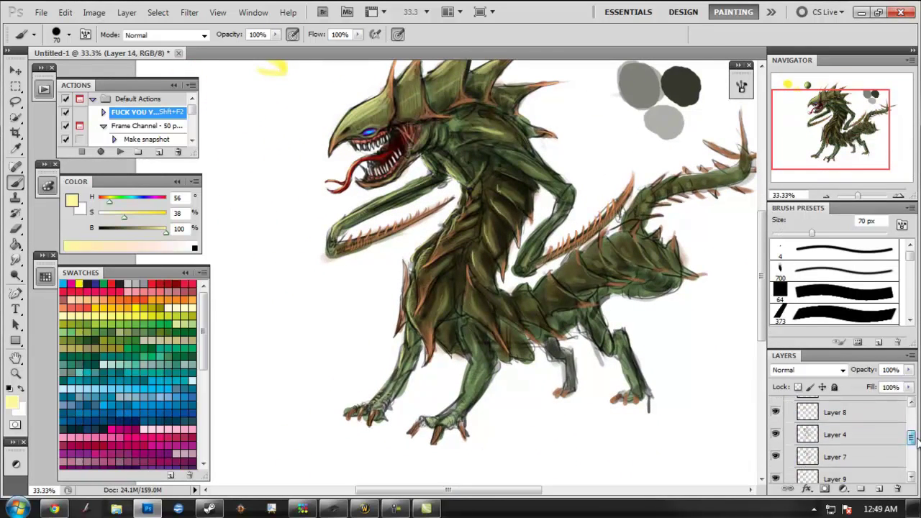
click(820, 442)
Step: Paint a broad grey cast shadow beneath the dragon and add Overlay Layer 15
key(bracketright)
key(bracketright)
key(bracketright)
scroll(660, 338, down, 2)
key(d)
key(bracketright)
key(bracketright)
key(bracketright)
mouse_move(370, 334)
mouse_down()
mouse_move(414, 340)
mouse_move(557, 319)
mouse_move(445, 345)
mouse_move(611, 312)
mouse_up()
drag(827, 152, 835, 125)
drag(682, 295, 359, 353)
scroll(912, 407, up, 3)
key(shift+F2)
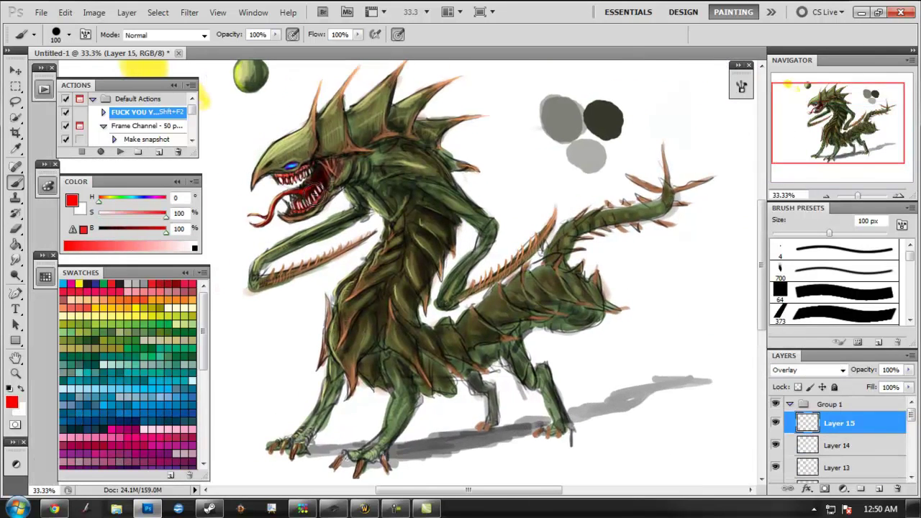
Step: Wash light olive overlay colour across the torso on Layer 15, then sample a dark olive
key(bracketleft)
key(bracketleft)
key(bracketleft)
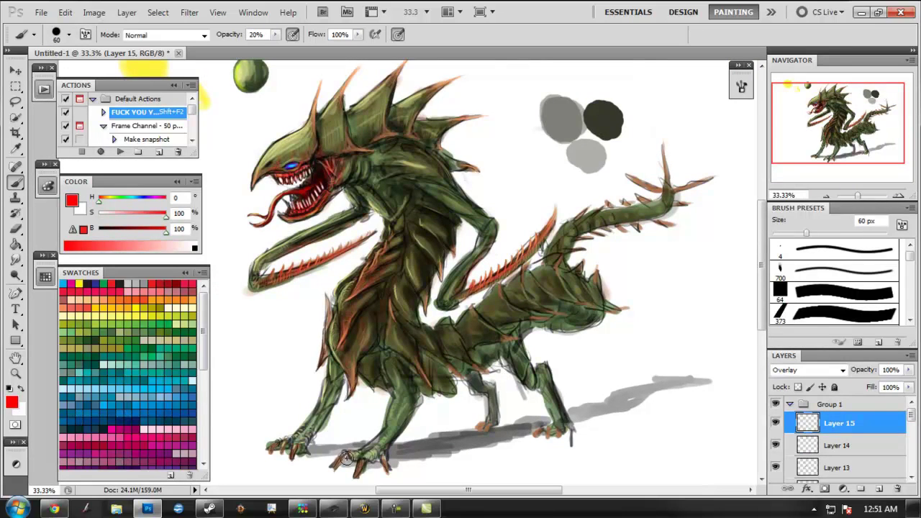
alt+click(429, 227)
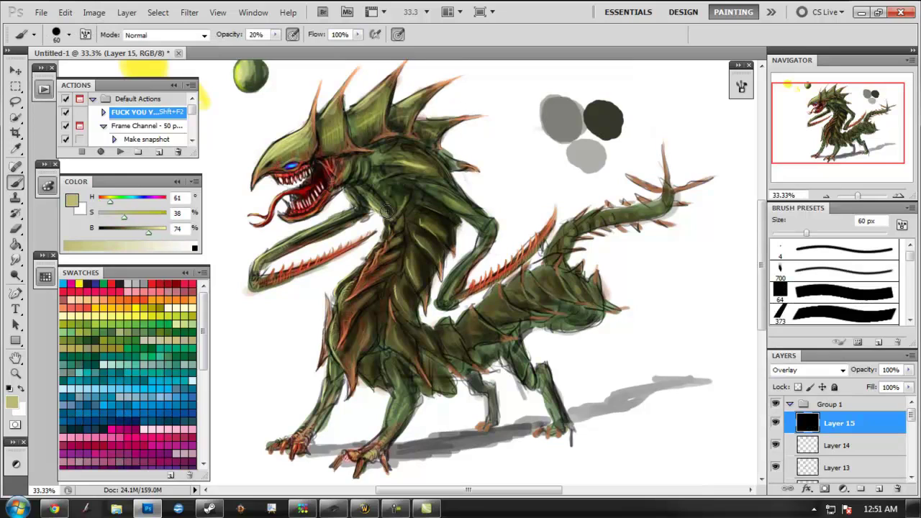
drag(411, 294, 487, 317)
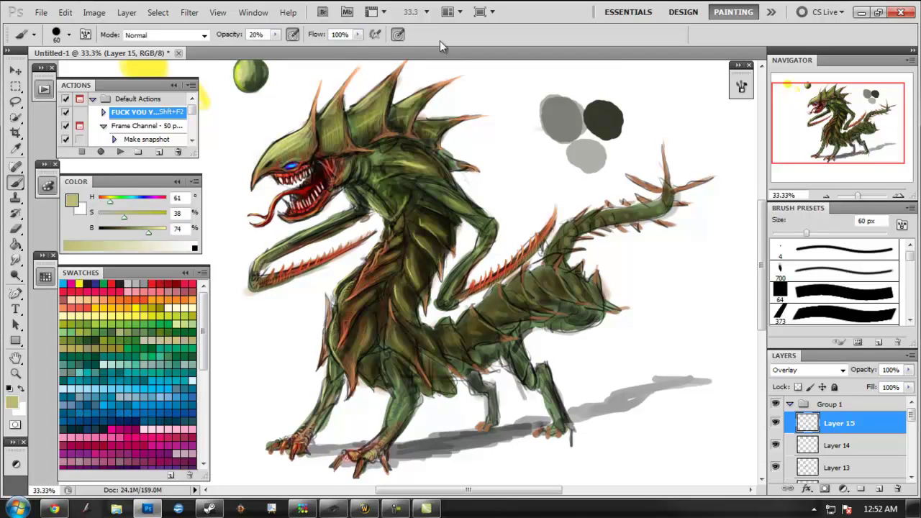
drag(305, 144, 275, 146)
alt+click(516, 298)
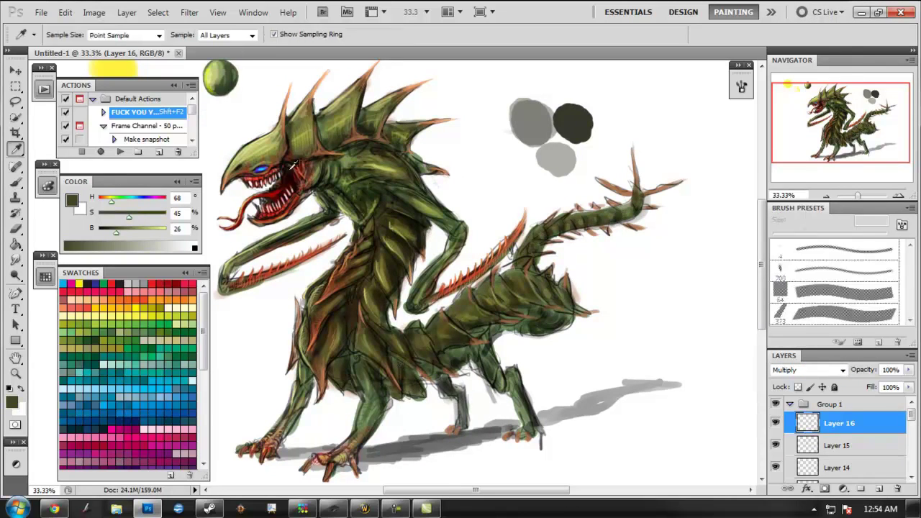
Step: Lay a purple-blue soft gradient glow on Soft Light Layer 17, then add Layer 18
alt+click(247, 148)
drag(148, 206, 149, 207)
key(shift+F2)
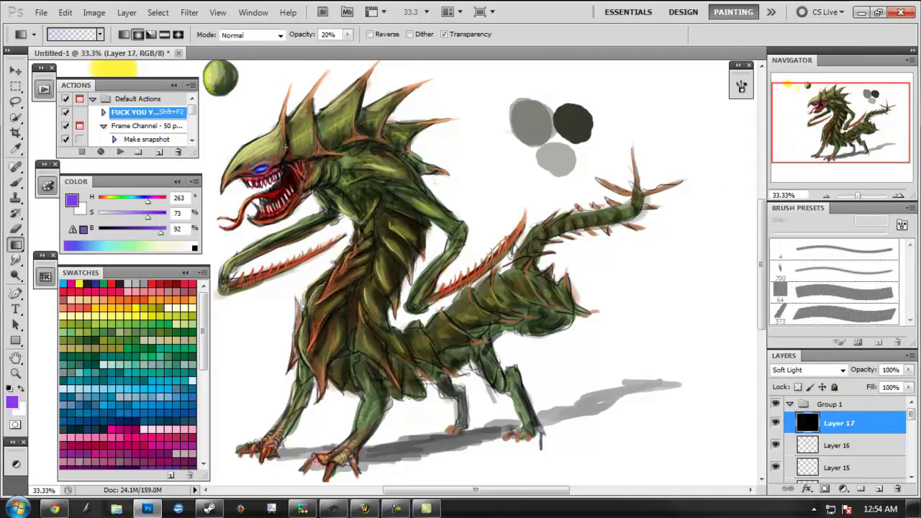
key(b)
key(ctrl+shift+alt+n)
key(ctrl+plus)
key(ctrl+plus)
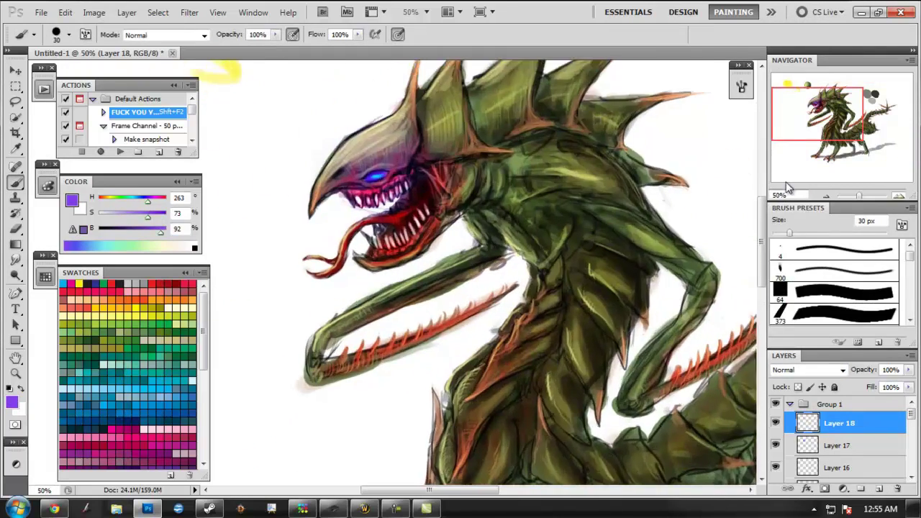
Step: Paint a cyan-purple glow around the eye and white highlights on the teeth
alt+click(372, 156)
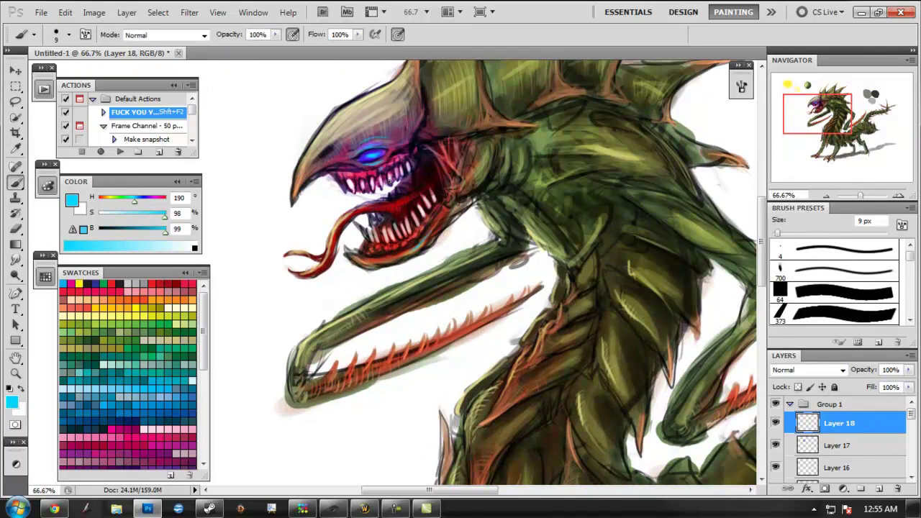
alt+click(373, 144)
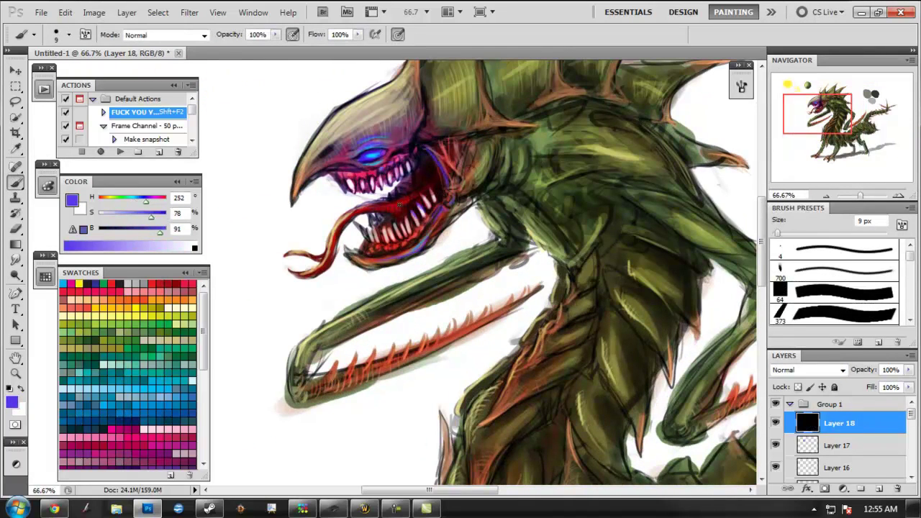
alt+click(406, 200)
mouse_move(370, 188)
mouse_down()
mouse_move(354, 190)
mouse_move(394, 186)
mouse_up()
drag(400, 226, 392, 240)
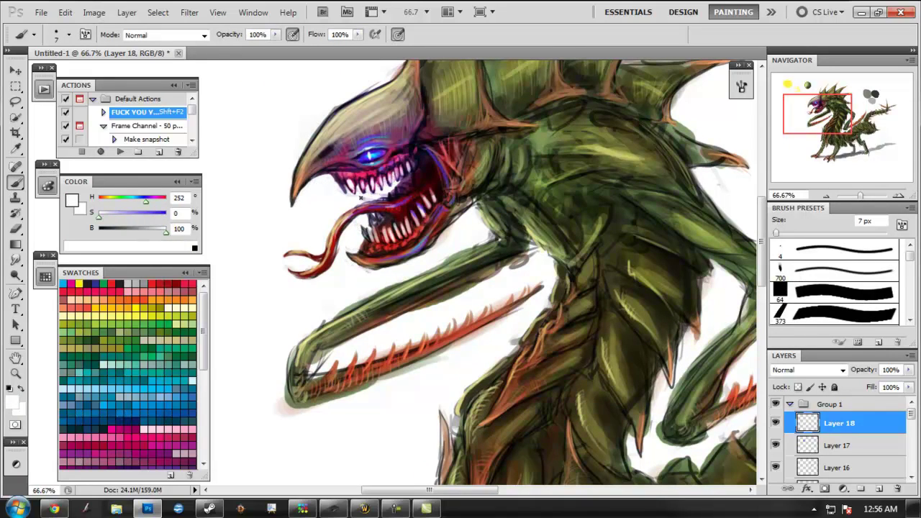
Step: Paint a red blood drip running down below the dragon's mouth
key(ctrl+minus)
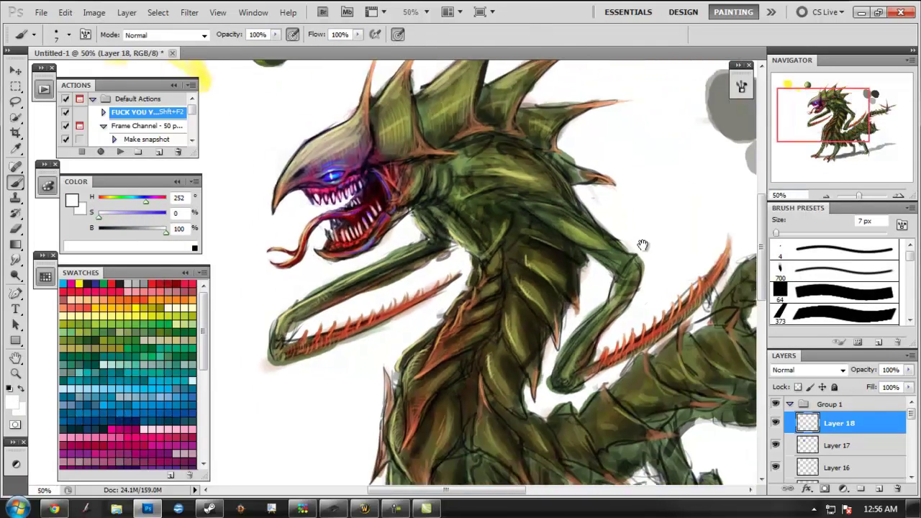
key(ctrl+minus)
drag(346, 227, 347, 252)
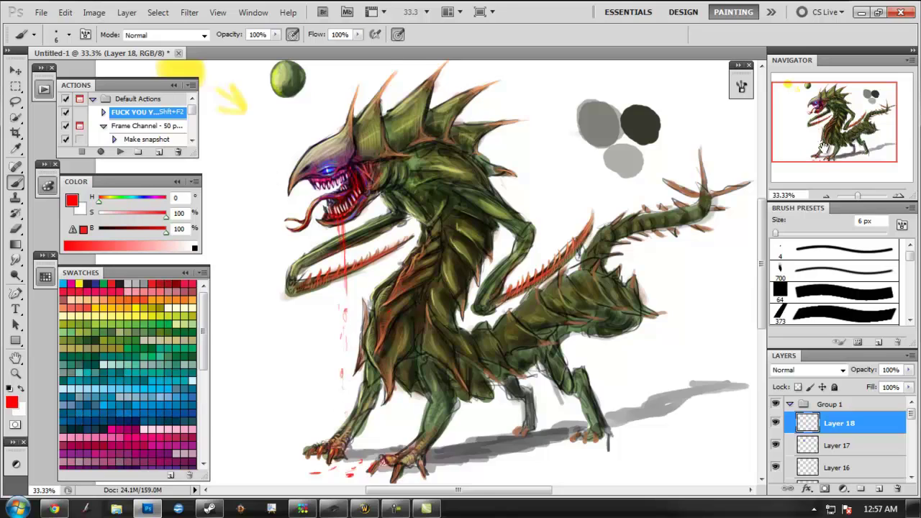
drag(823, 149, 827, 147)
Step: Flip the canvas horizontally so the dragon faces right
key(shift+F2)
alt+click(642, 110)
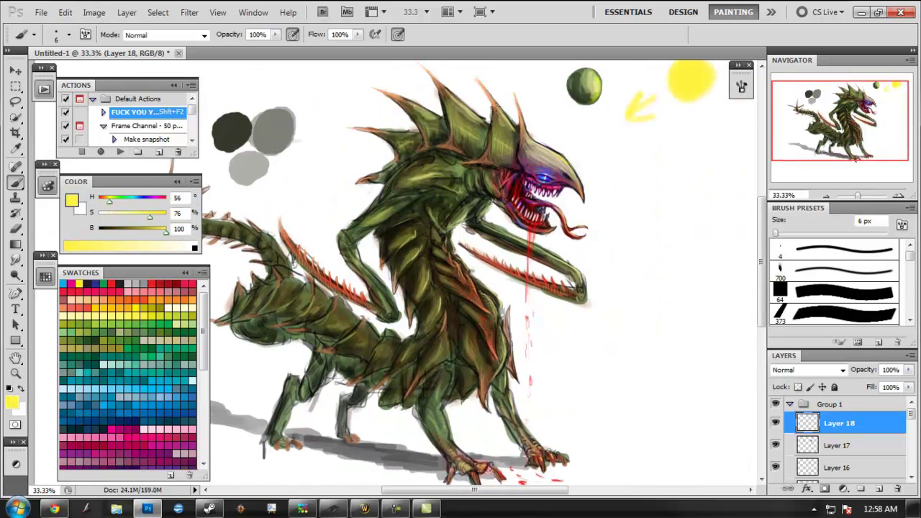
key(d)
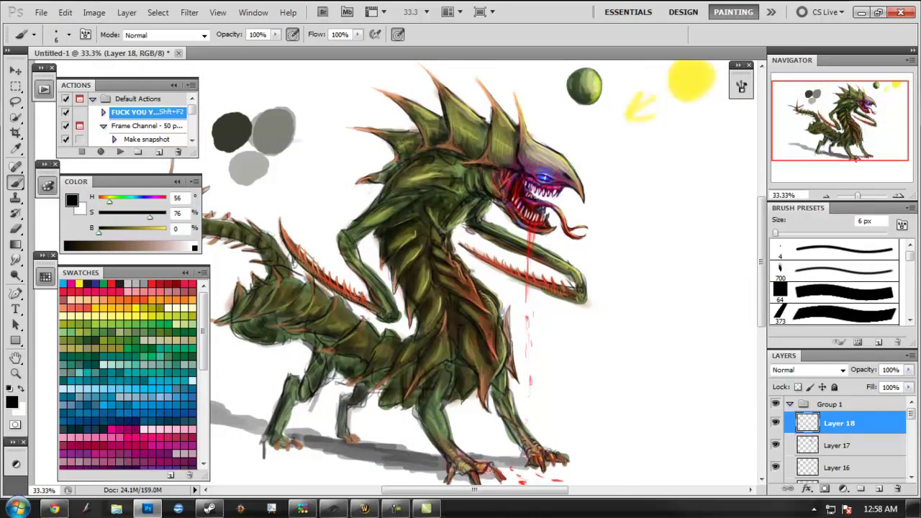
key(ctrl+minus)
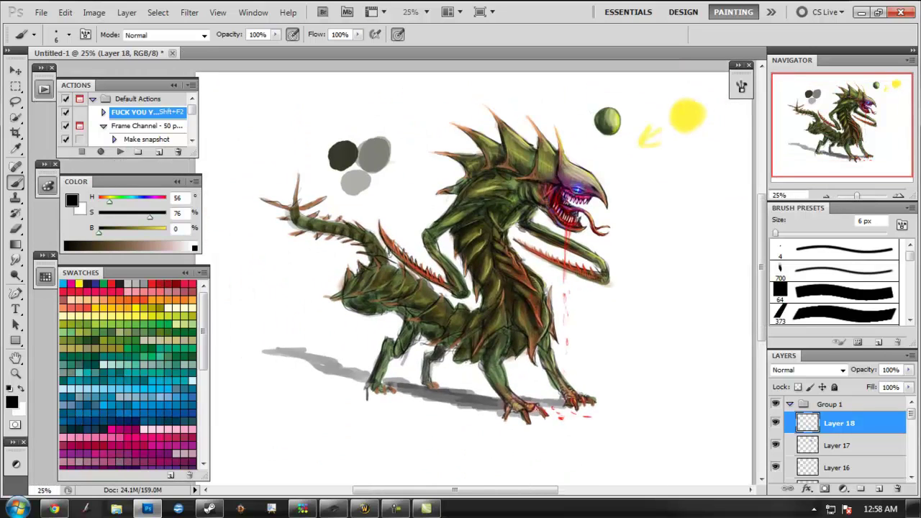
click(910, 440)
click(910, 441)
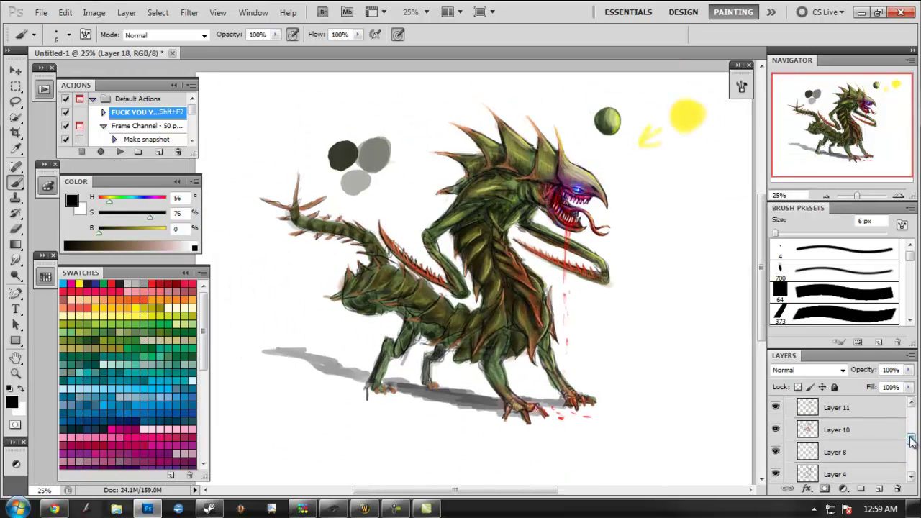
key(alt+bracketleft)
Step: Erase the green ball, yellow sun and grey blobs, and desaturate with Hue/Saturation -37
key(alt+bracketleft)
key(alt+bracketleft)
key(alt+bracketleft)
key(e)
key(alt+bracketleft)
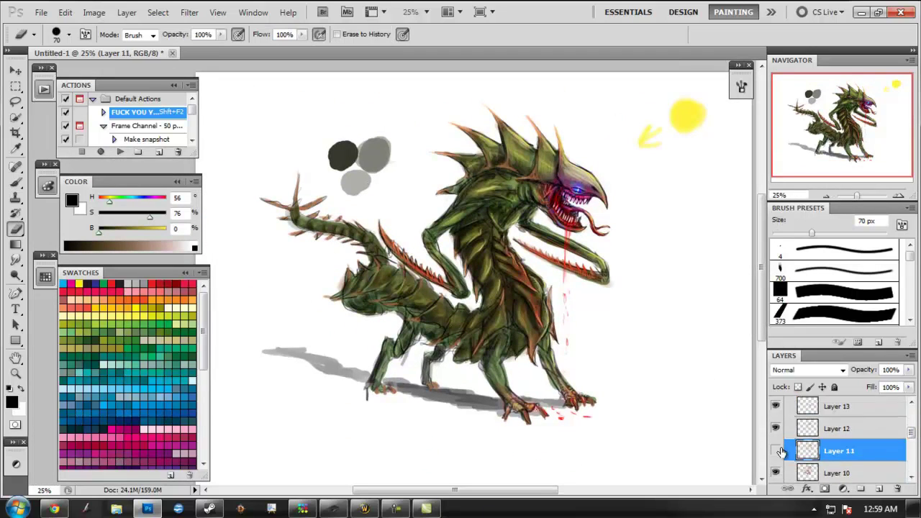
key(alt+bracketleft)
key(alt+bracketleft)
key(alt+bracketleft)
key(alt+bracketleft)
key(shift+F2)
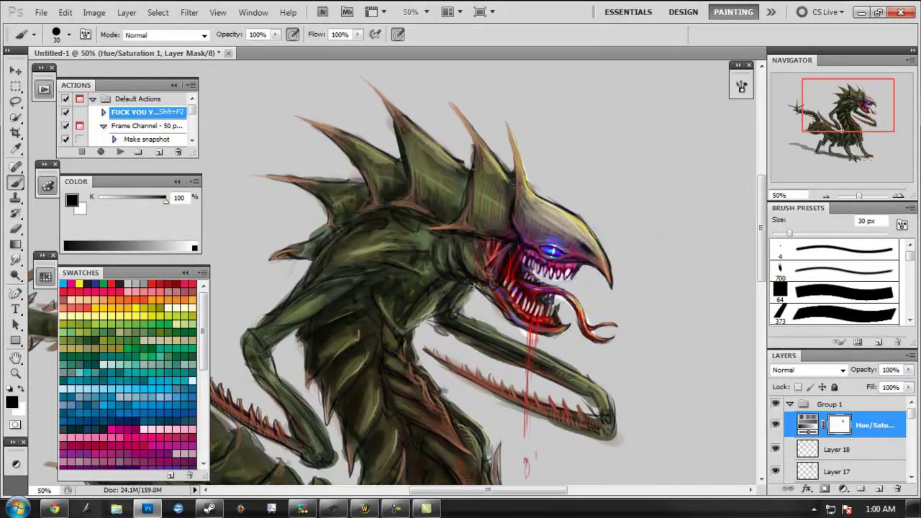
Step: Paint black on the adjustment mask to keep the tail spines vivid red
drag(403, 460, 449, 338)
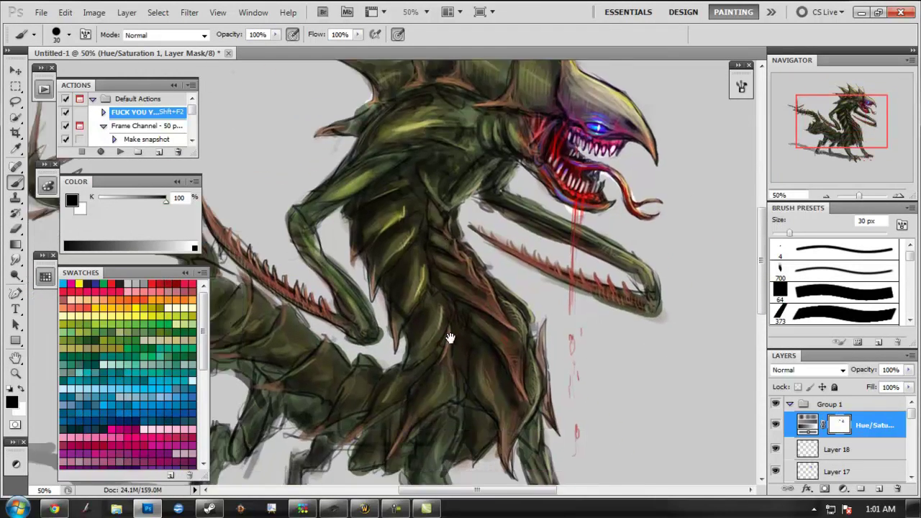
key(ctrl+minus)
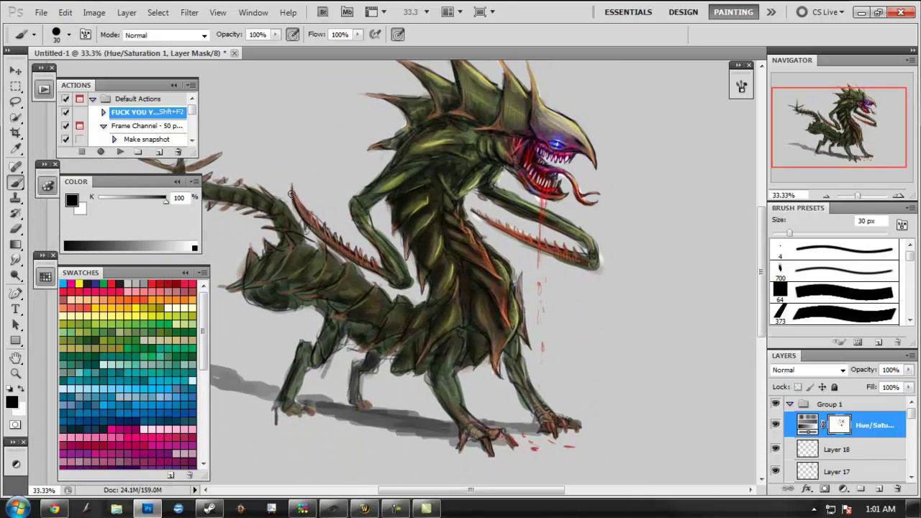
drag(291, 194, 329, 262)
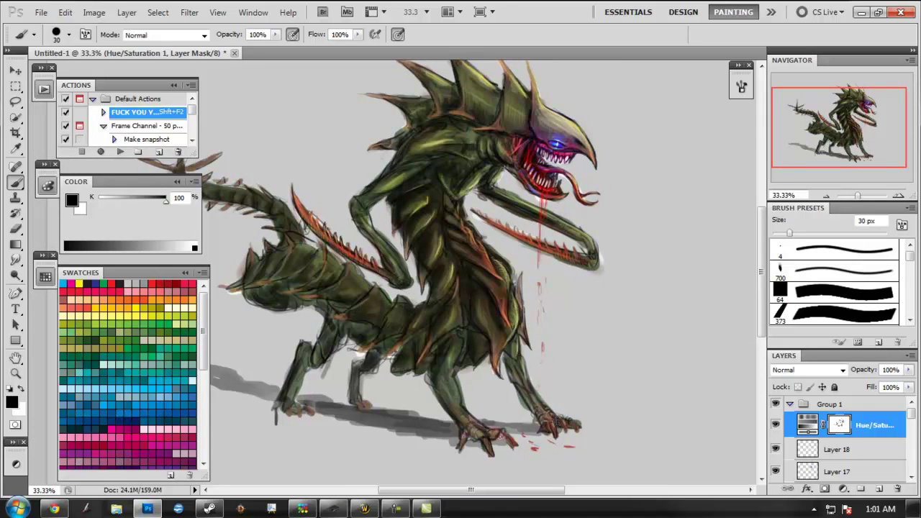
key(ctrl+minus)
Step: Add Layer 19 above Hue/Saturation, choose pale yellow for highlights, and flip the canvas horizontally
key(i)
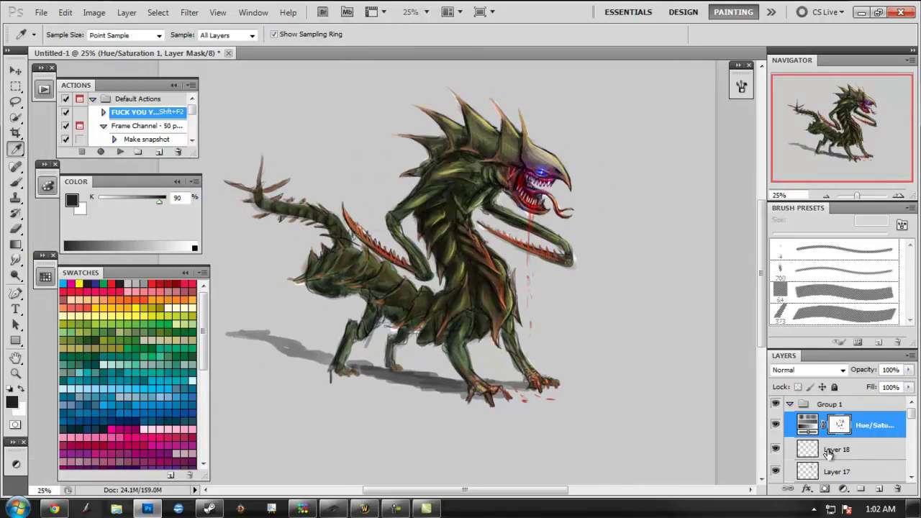
key(ctrl+shift+alt+n)
click(442, 199)
key(b)
alt+shift+right_click(440, 208)
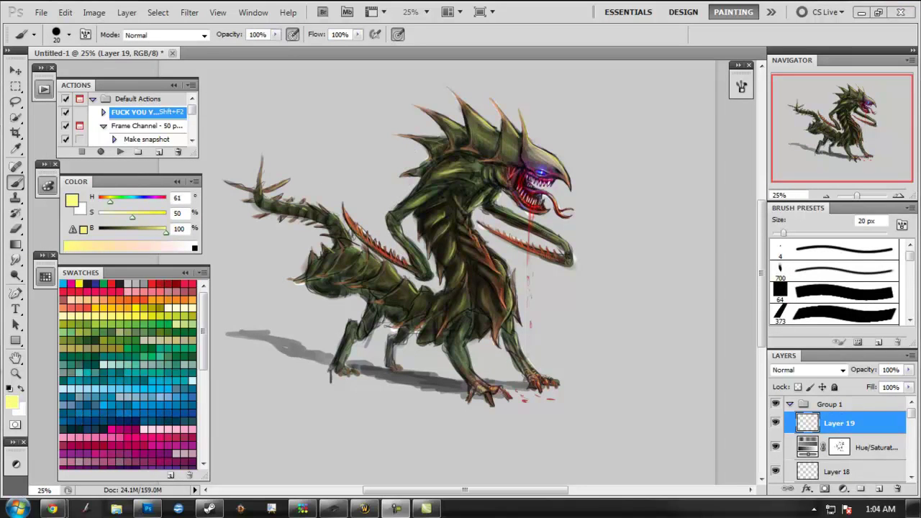
key(shift+F2)
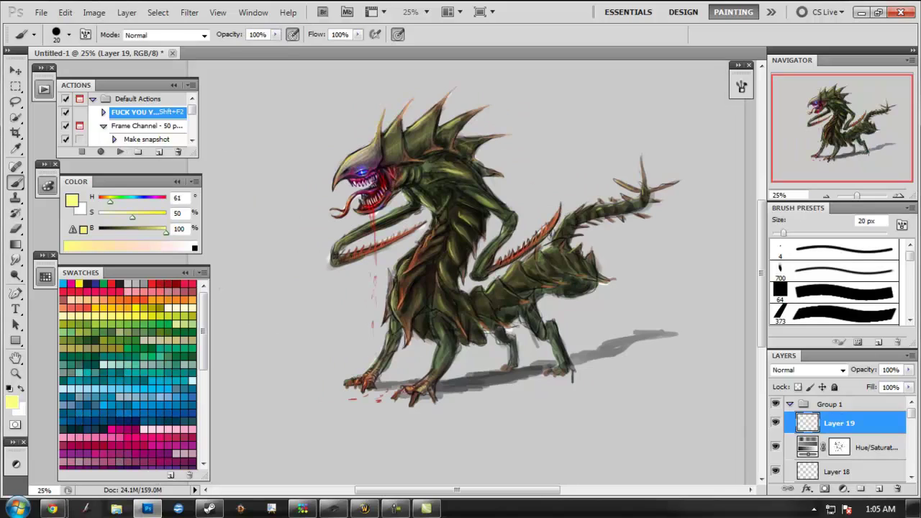